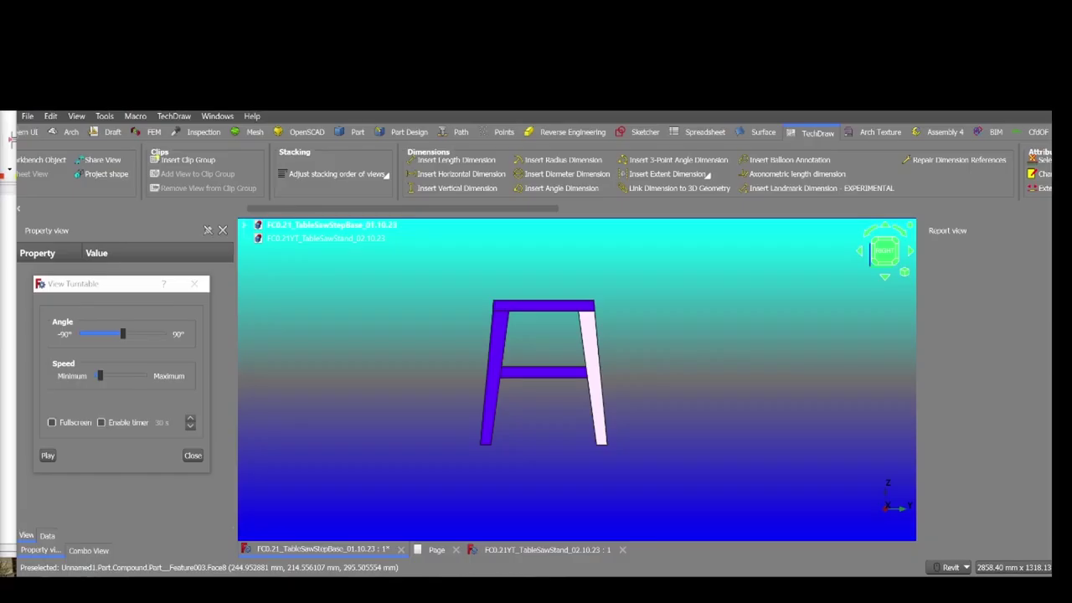
Spin the stand on the turntable, switch to isometric view, and stop the rotation.
left_click(48, 456)
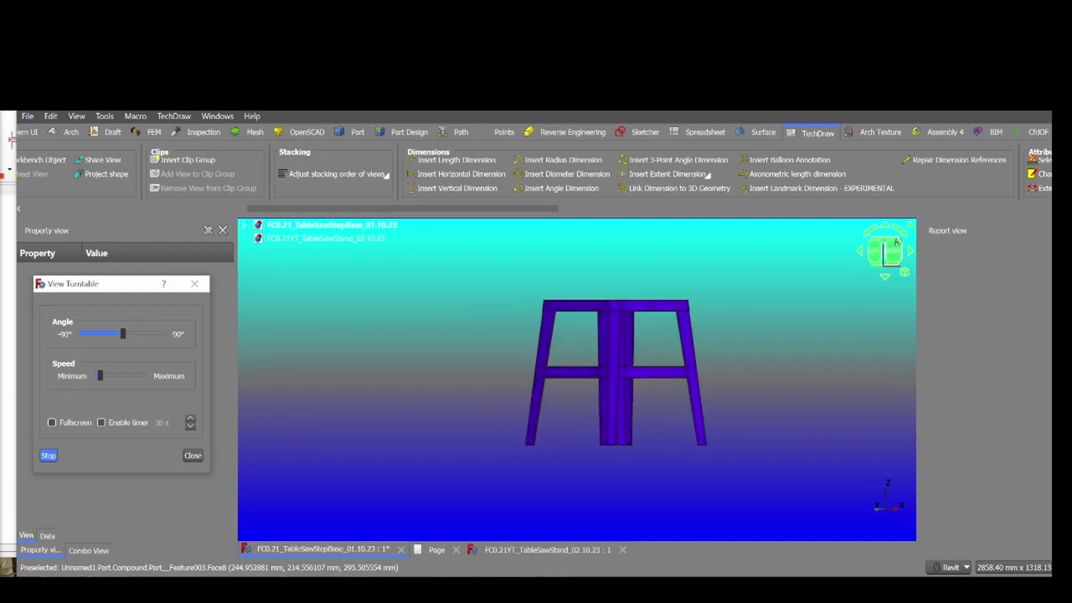
left_click(47, 457)
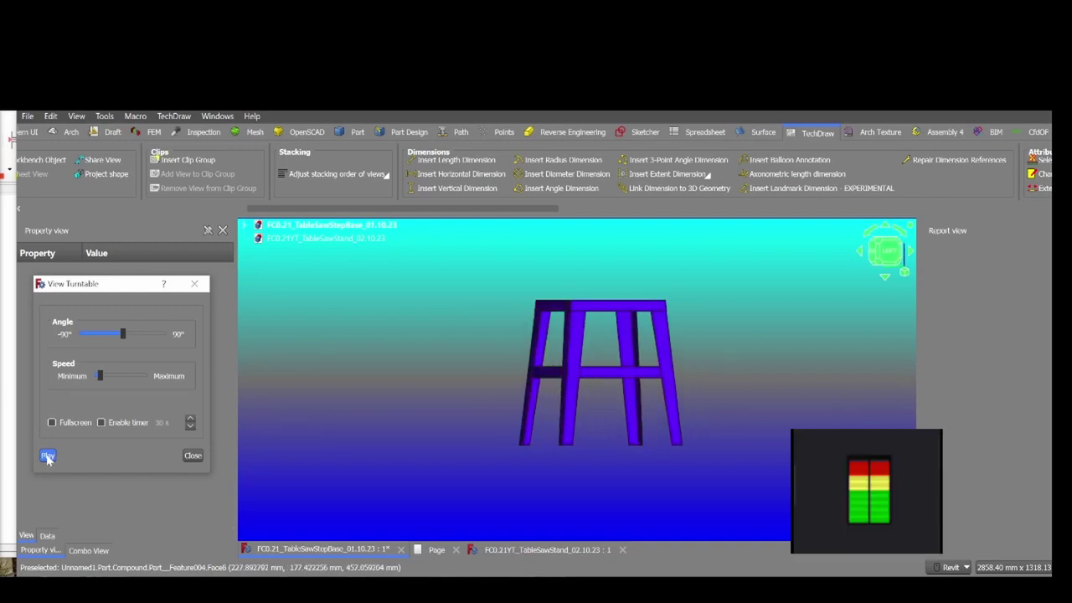
left_click(879, 243)
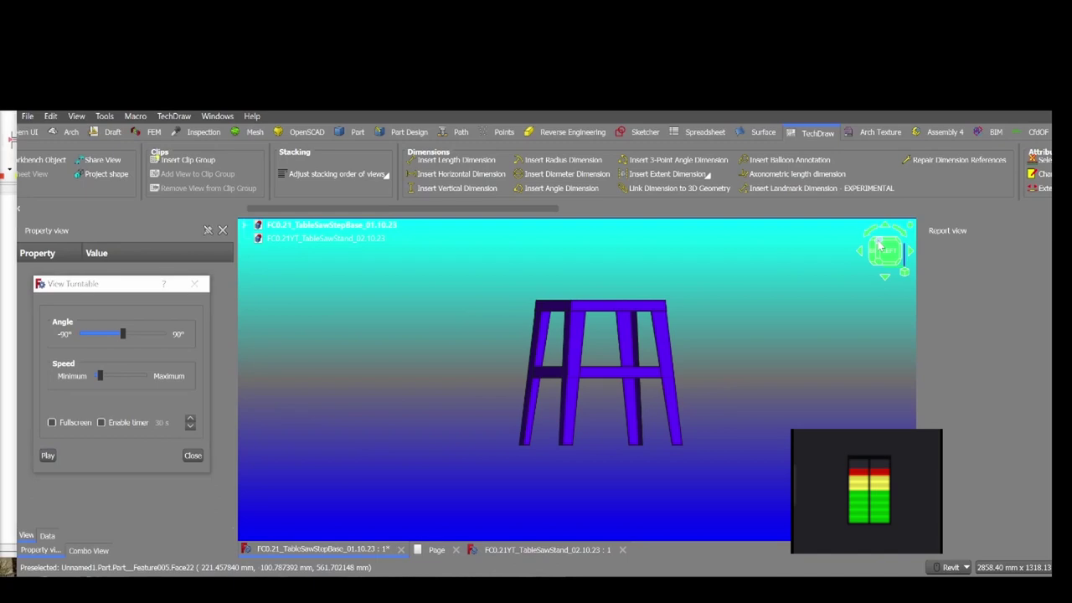
left_click(48, 456)
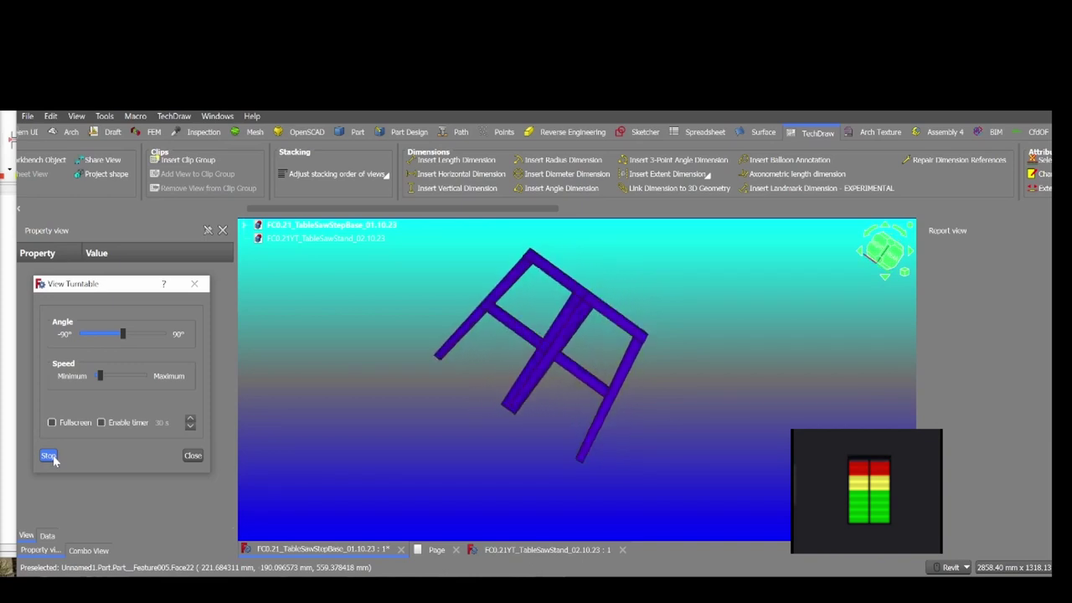
left_click(52, 456)
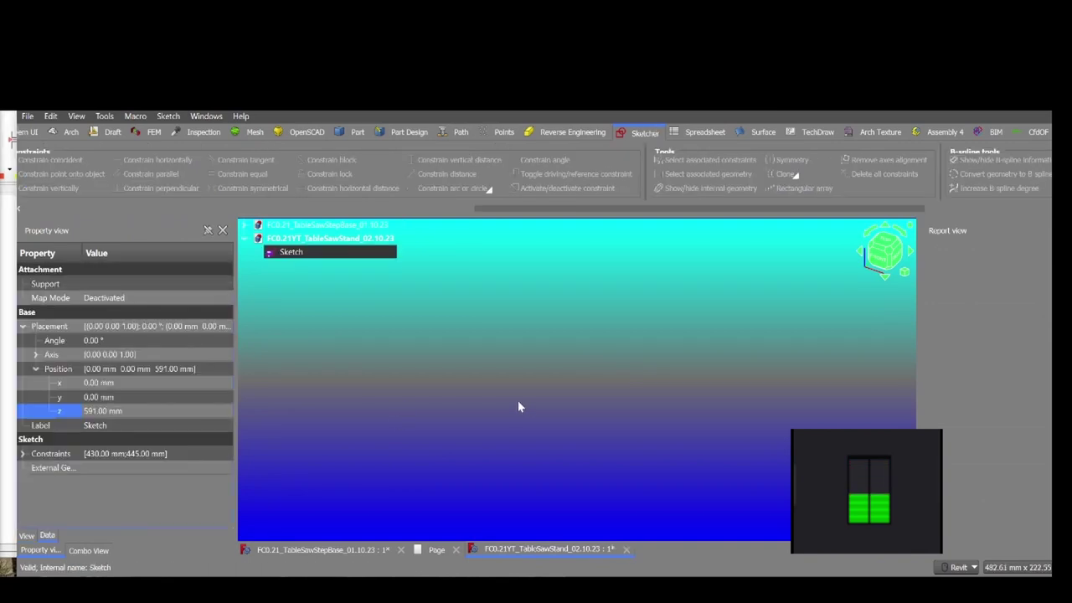
Create a second rectangle sketch, Sketch001, and attach it to the first sketch as support.
left_click(309, 159)
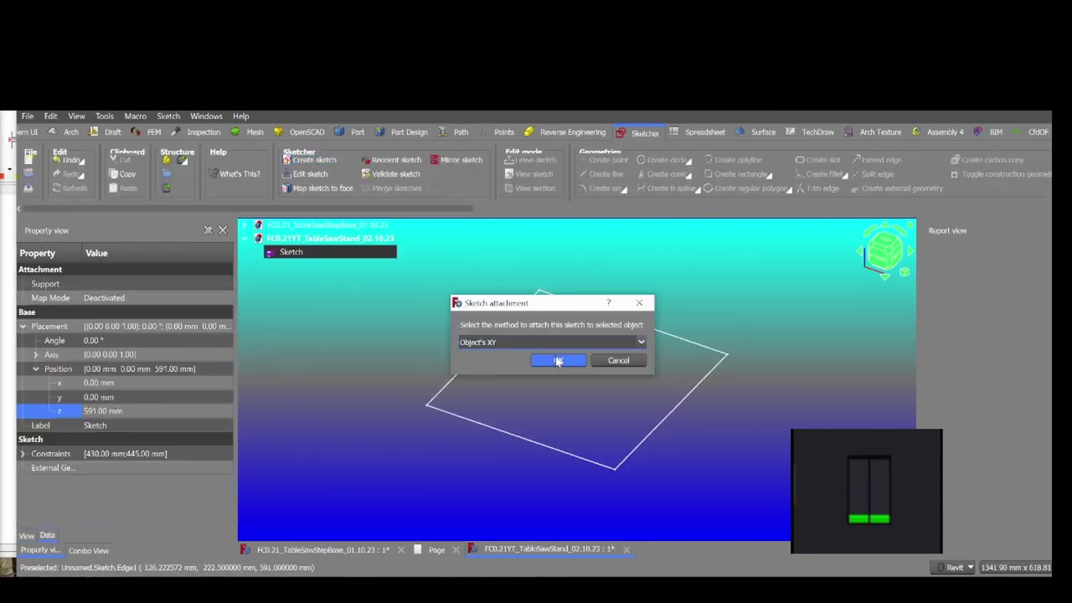
left_click(571, 360)
mouse_move(578, 371)
middle_mouse_down()
mouse_move(536, 289)
mouse_move(568, 297)
middle_mouse_up()
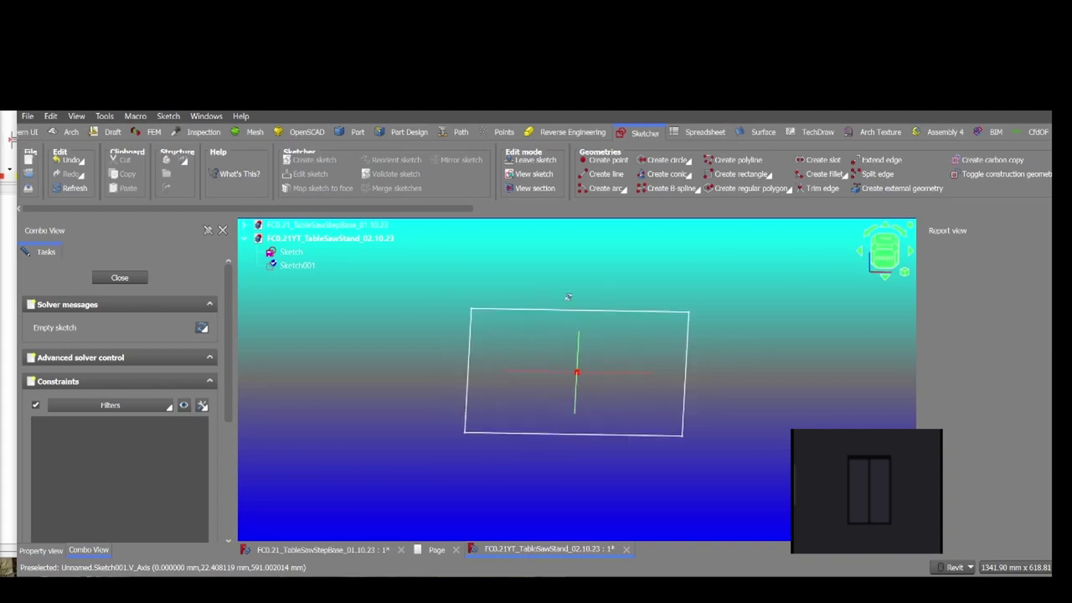
left_click(40, 550)
left_click(100, 410)
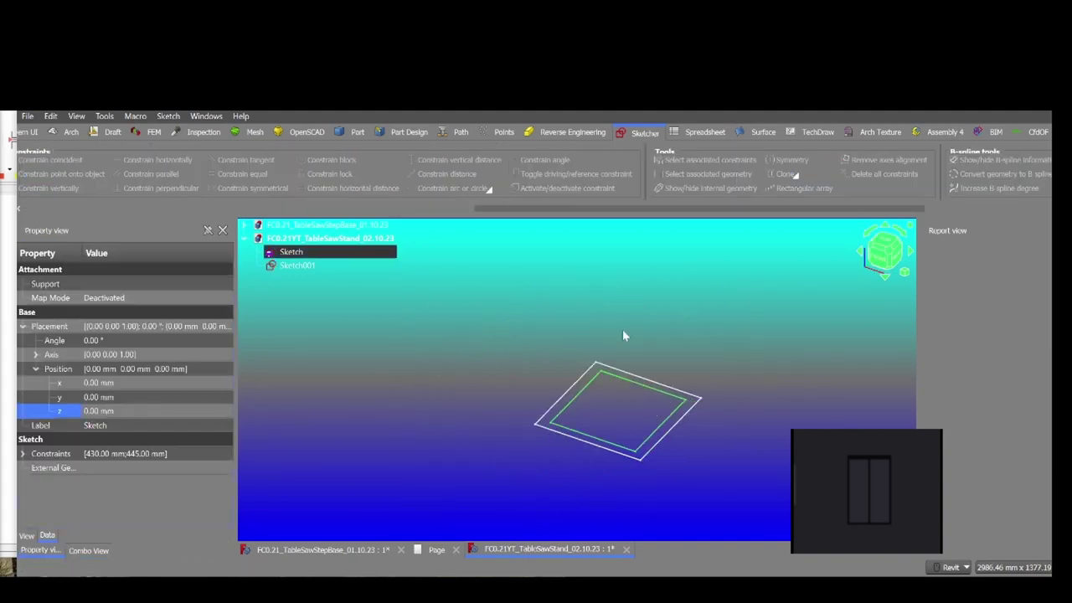
left_click(298, 265)
left_click(149, 297)
left_click(149, 284)
left_click(226, 284)
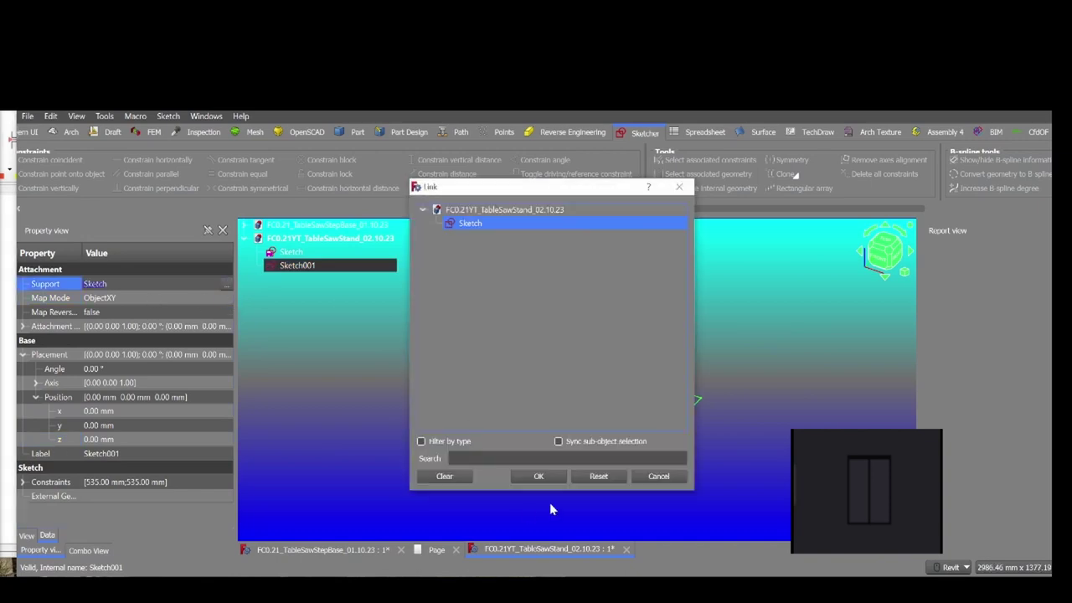
left_click(540, 474)
Set the top sketch's placement height to 590 mm.
left_click(22, 326)
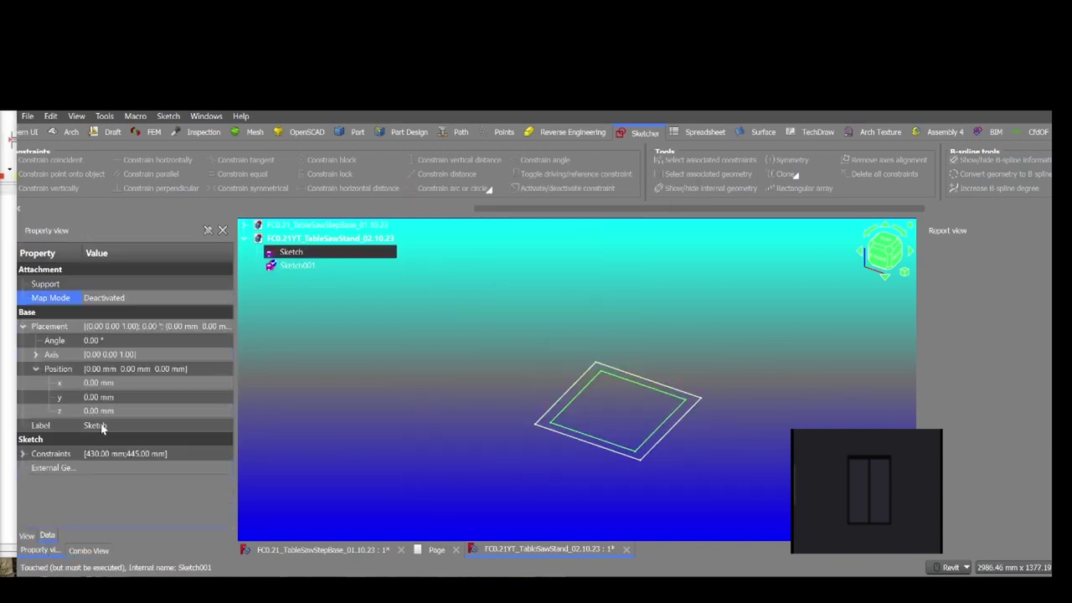
double_click(126, 412)
type("590")
key("Return")
left_click(662, 365)
Select both sketches and create a Curves Line joining their corners.
left_click(658, 321)
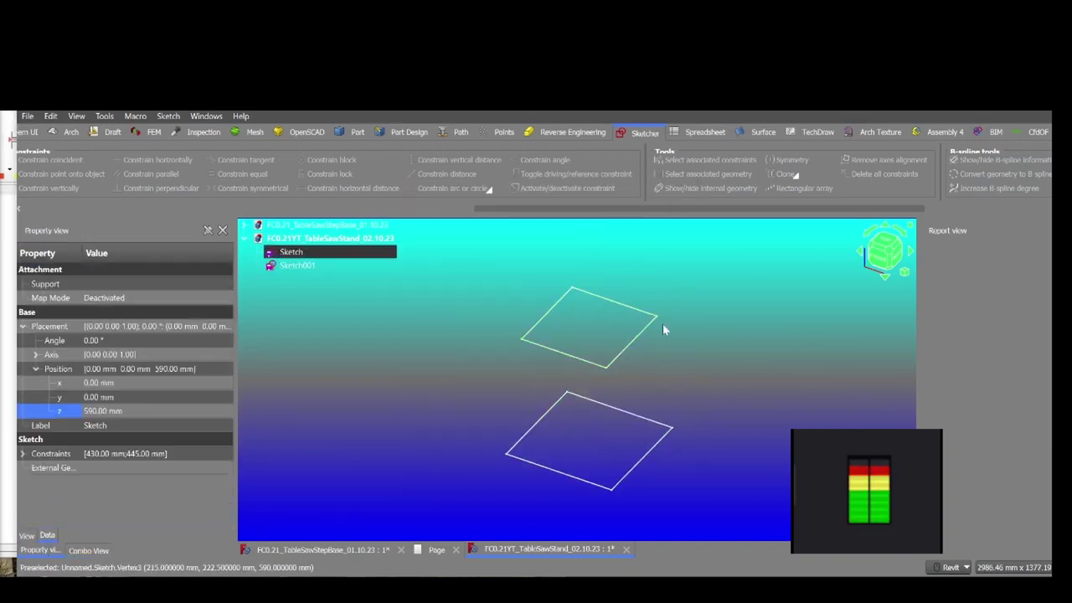
left_click(670, 429, "ctrl")
left_click(1036, 133)
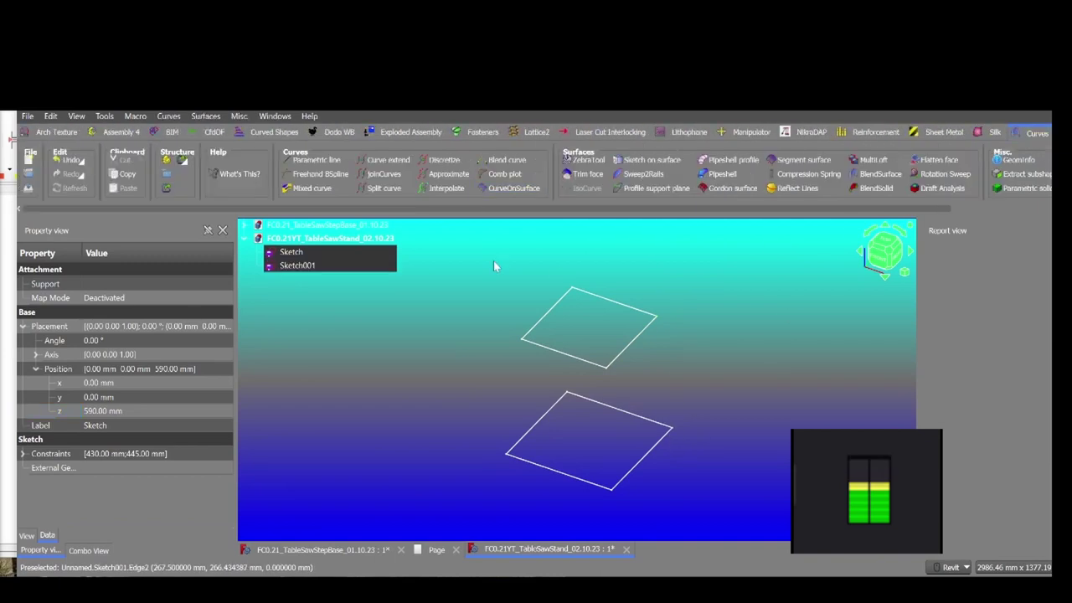
left_click(317, 159)
scroll(586, 132, "up", 5)
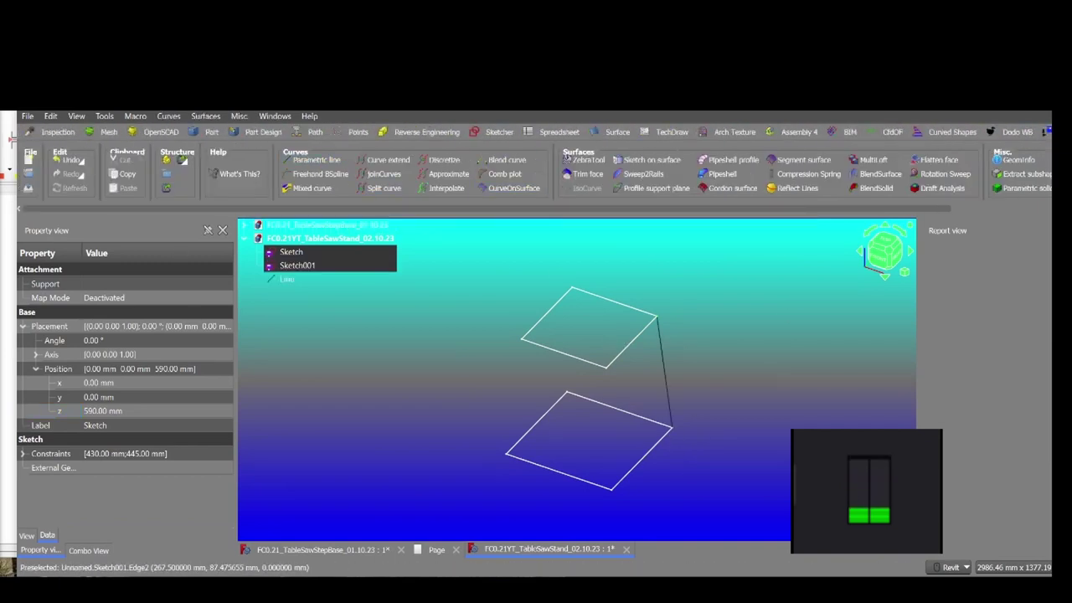
left_click(441, 132)
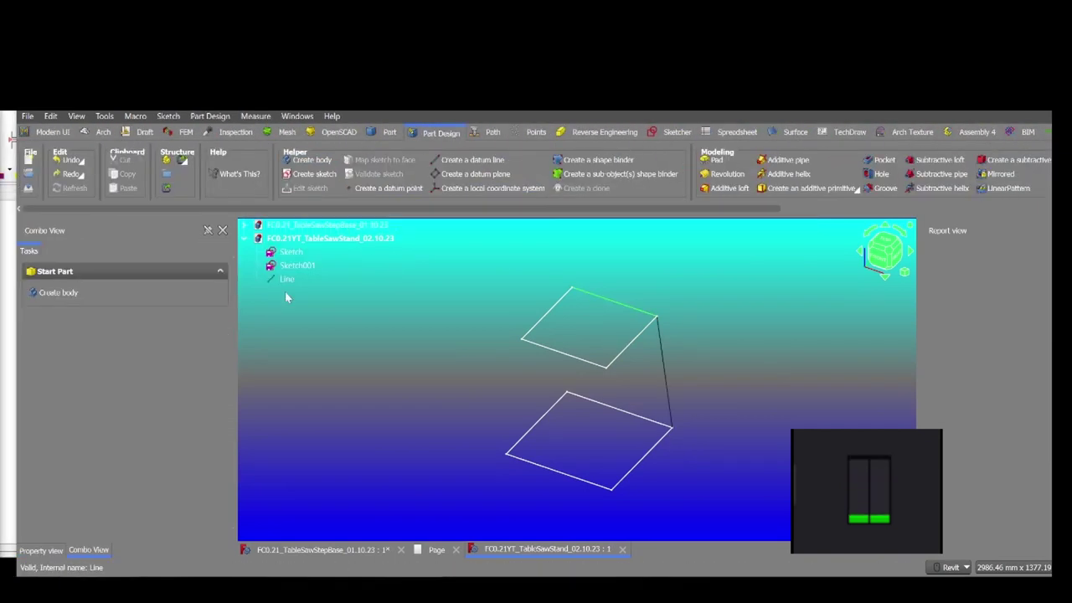
Create an active Body and bind the top sketch into it as a shape binder.
left_click(317, 159)
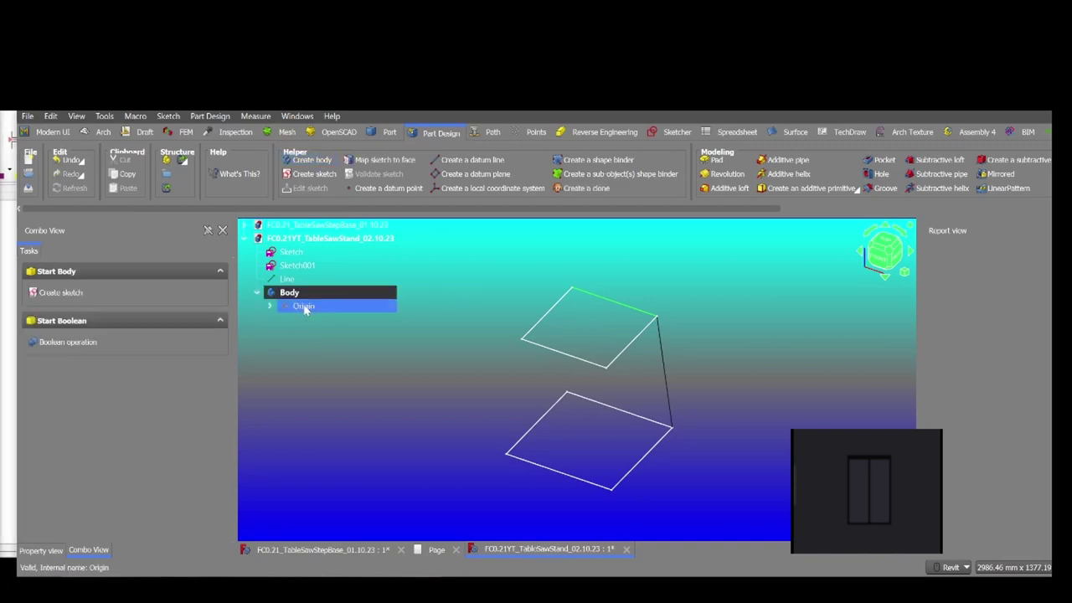
left_click(467, 363)
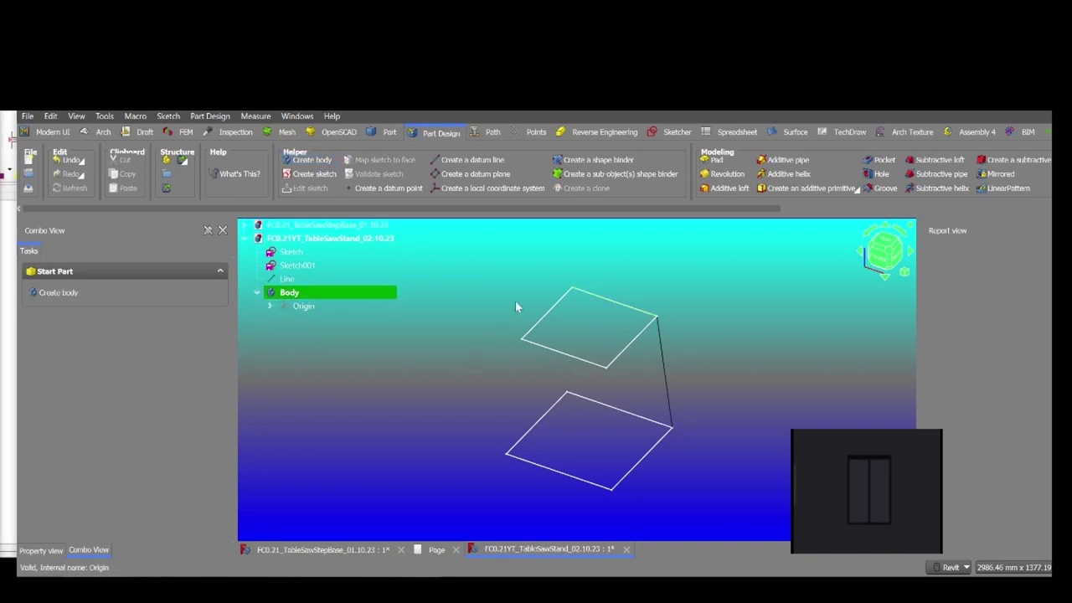
left_click(621, 307)
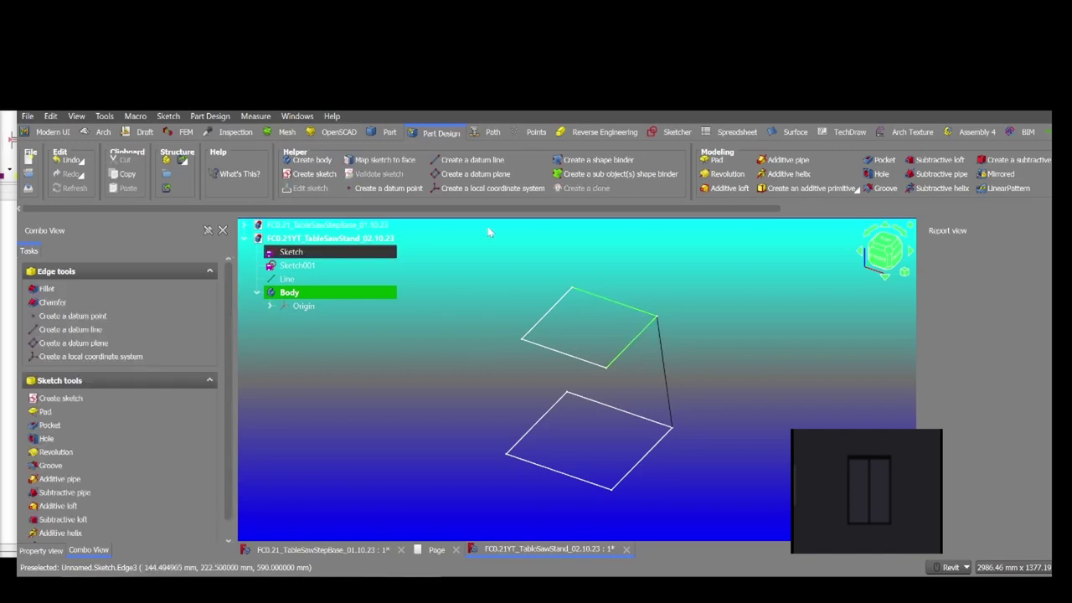
left_click(574, 174)
Try a sketch on the binder and a datum plane on the top rectangle, cancelling both.
left_click(296, 322)
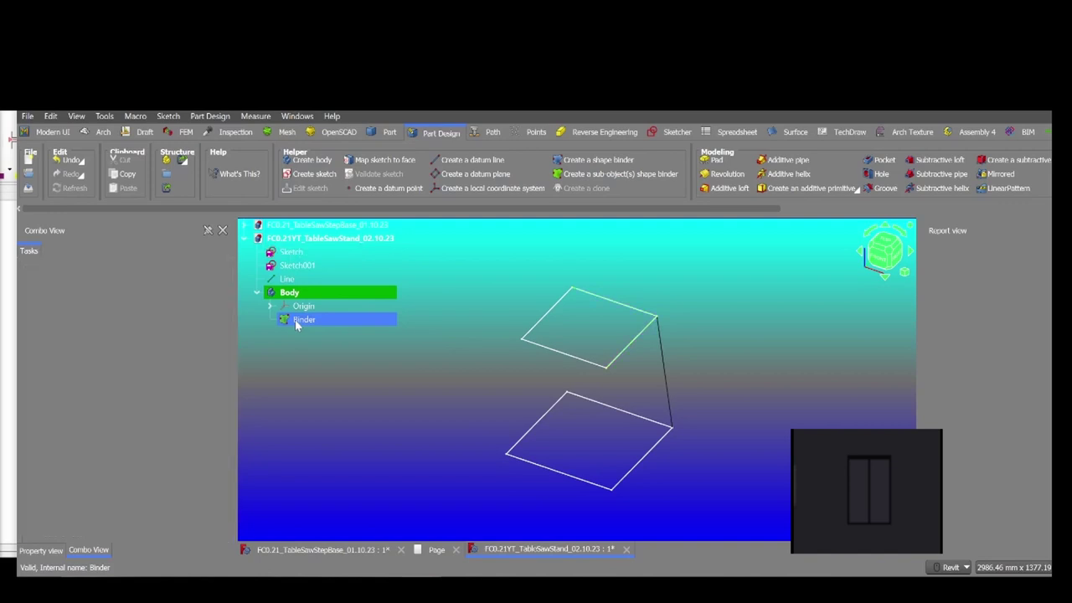
left_click(319, 180)
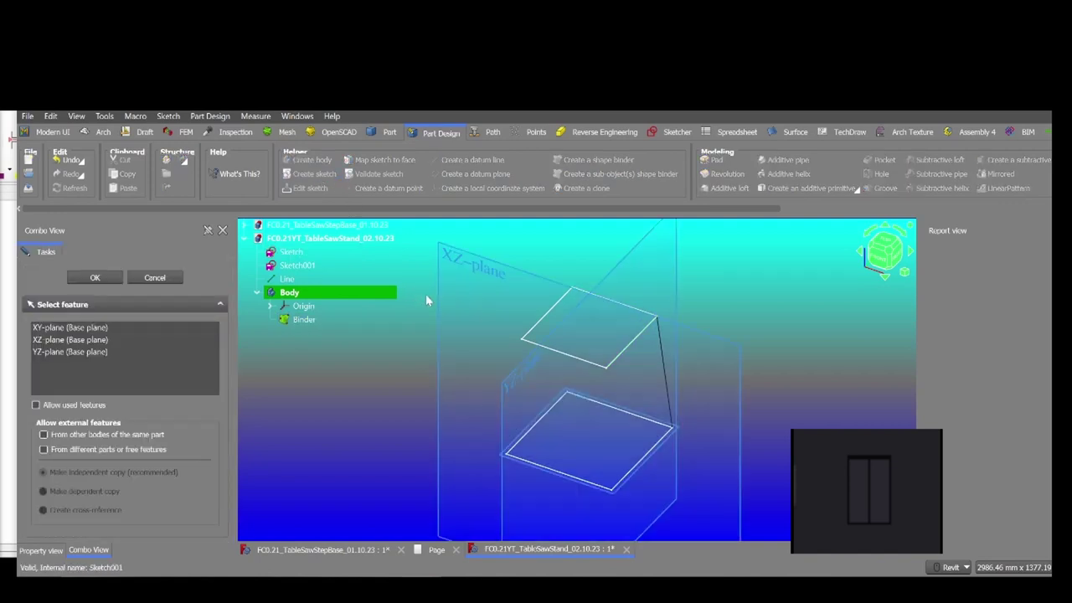
left_click(80, 327)
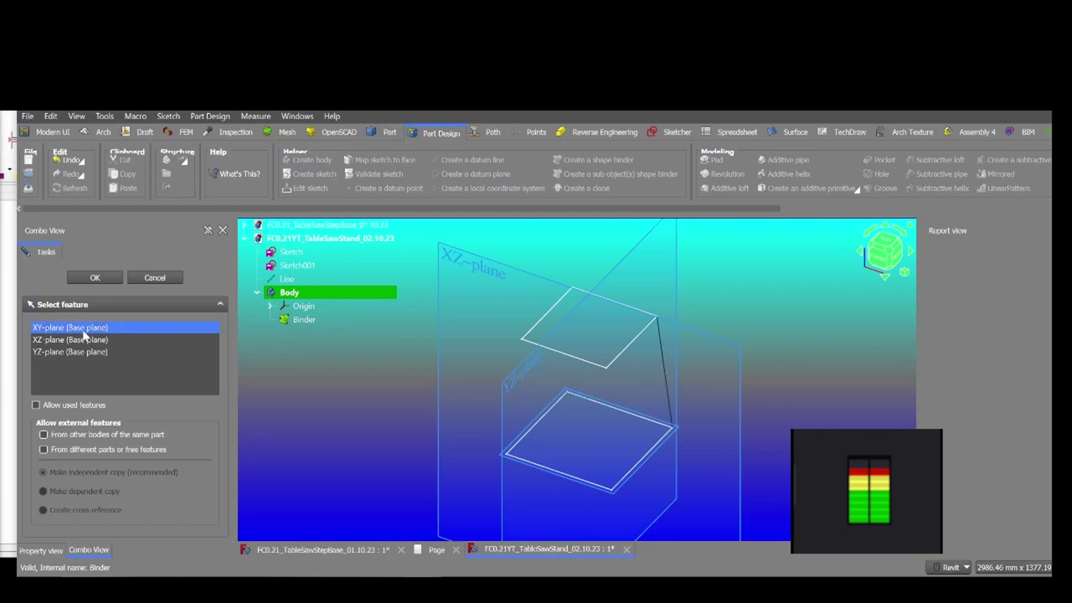
left_click(304, 321)
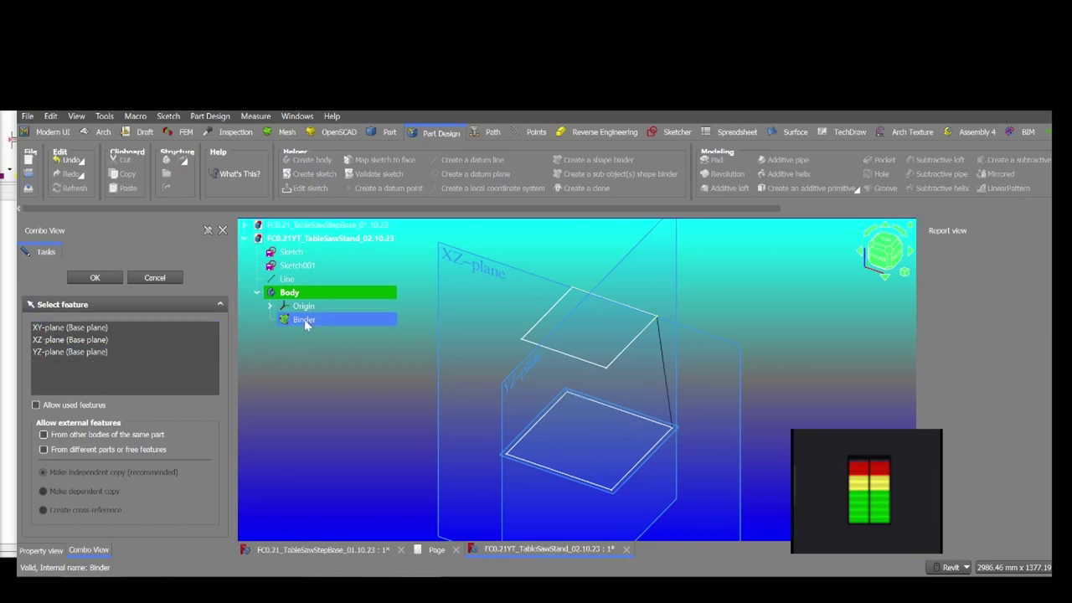
left_click(155, 278)
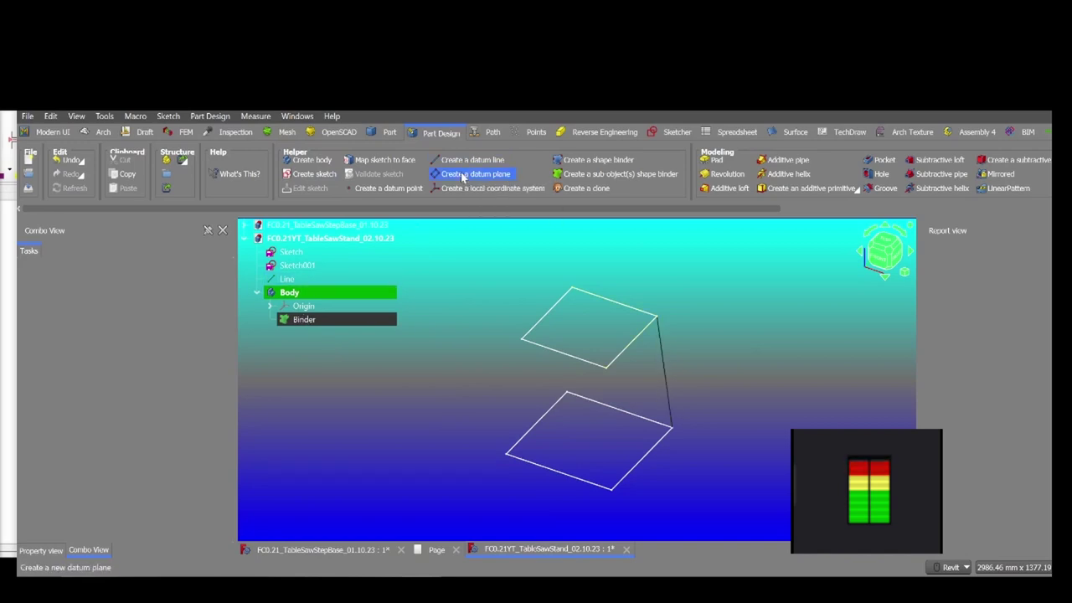
left_click(462, 174)
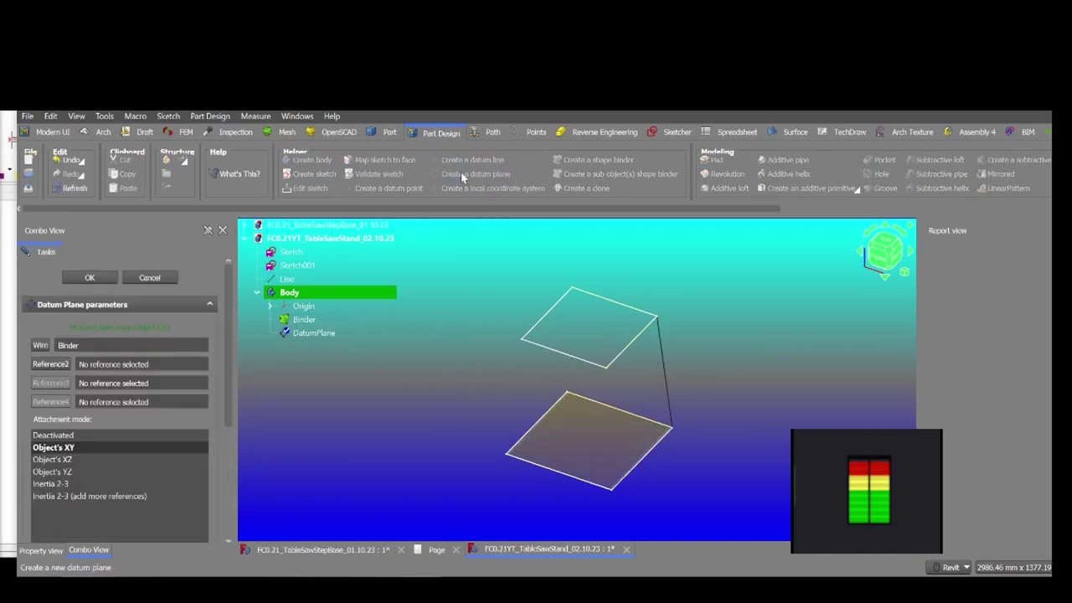
left_click(625, 303)
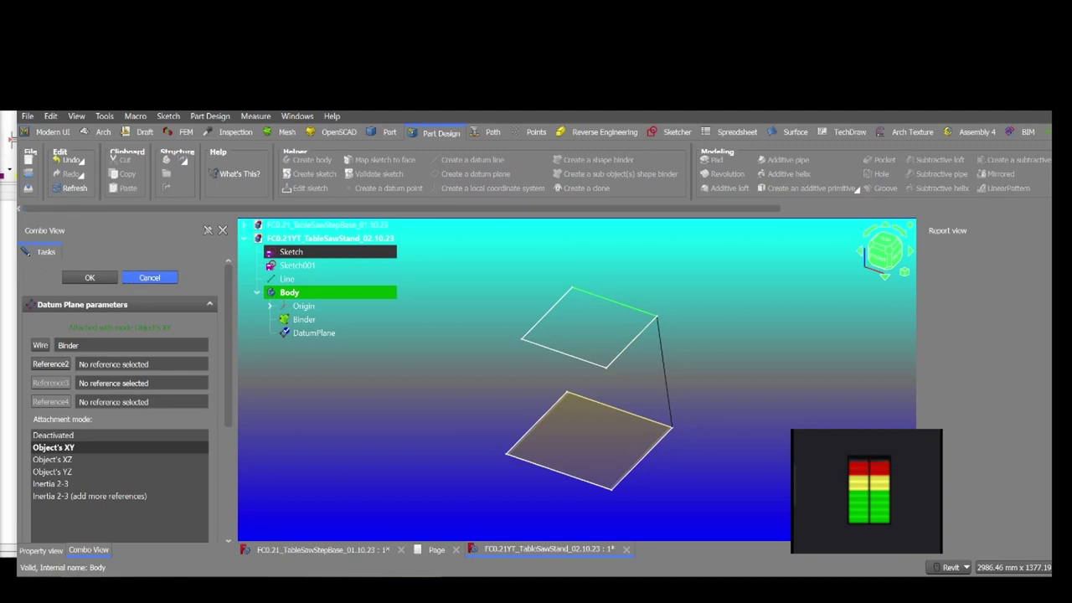
left_click(149, 277)
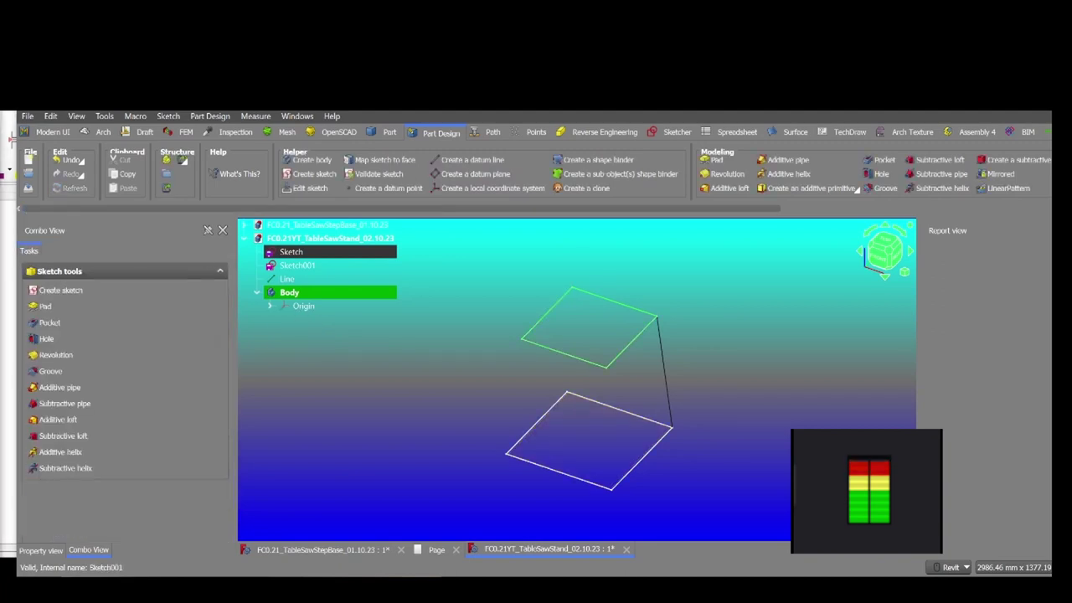
Bind the top rectangle again and add a datum plane on the binder's face.
left_click(584, 174)
left_click(307, 322)
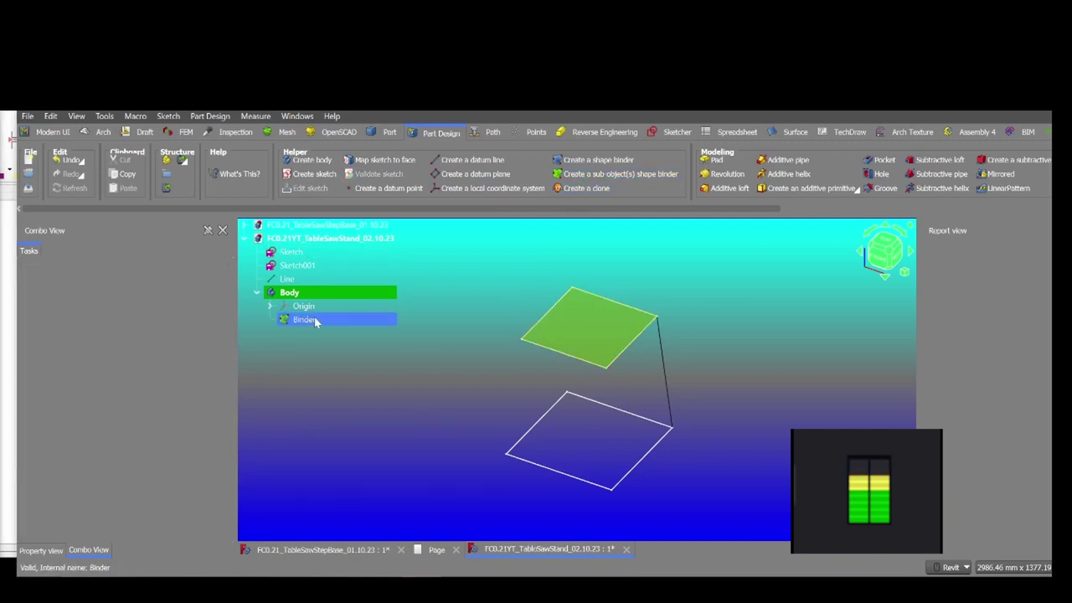
left_click(449, 180)
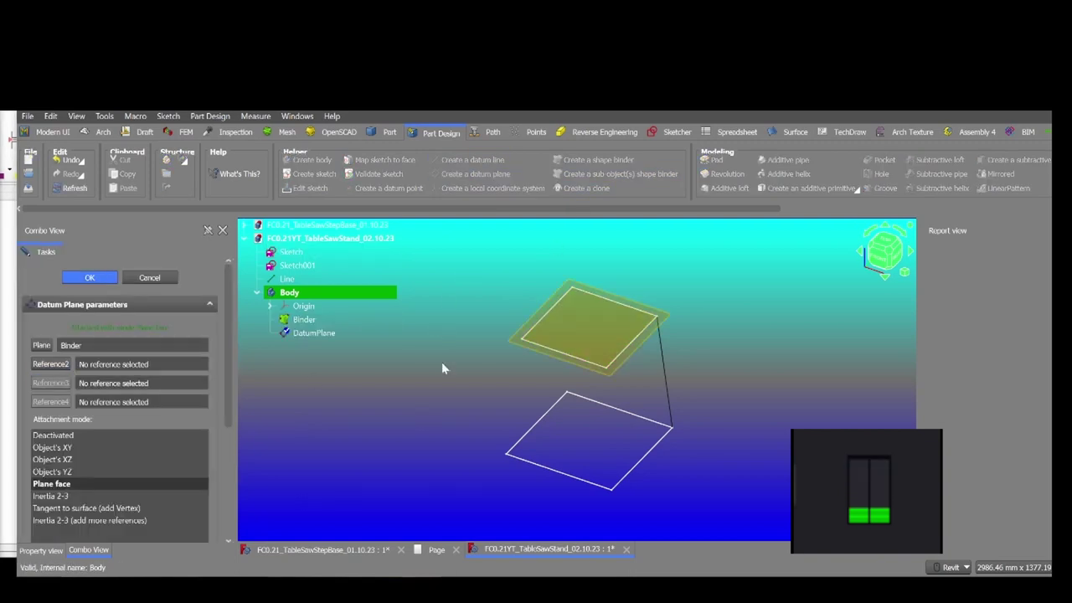
key("Return")
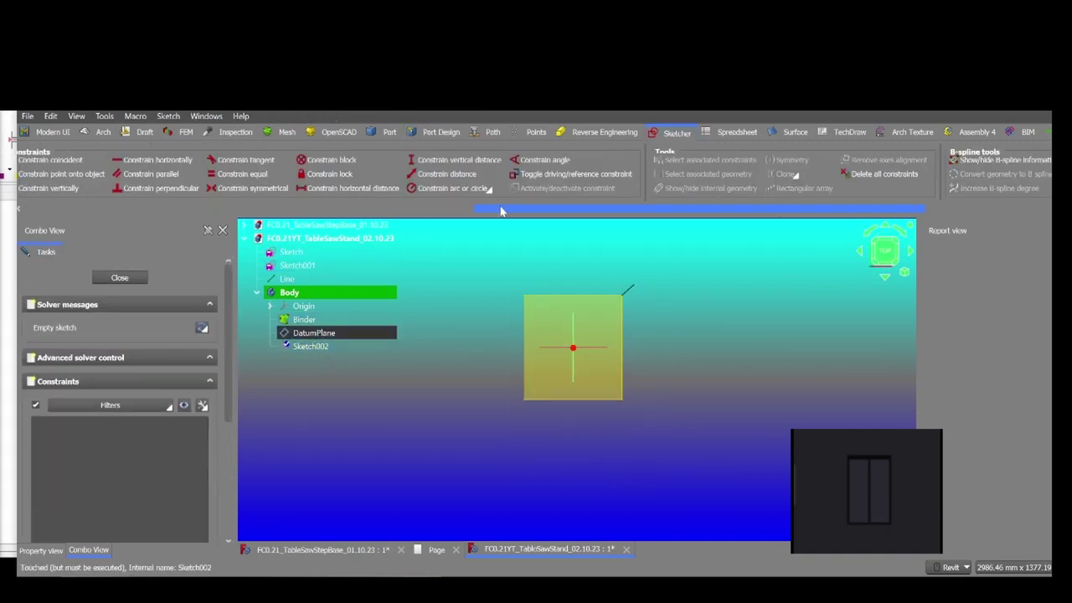
Bring two binder edges into the sketch as external geometry.
key("g")
key("x")
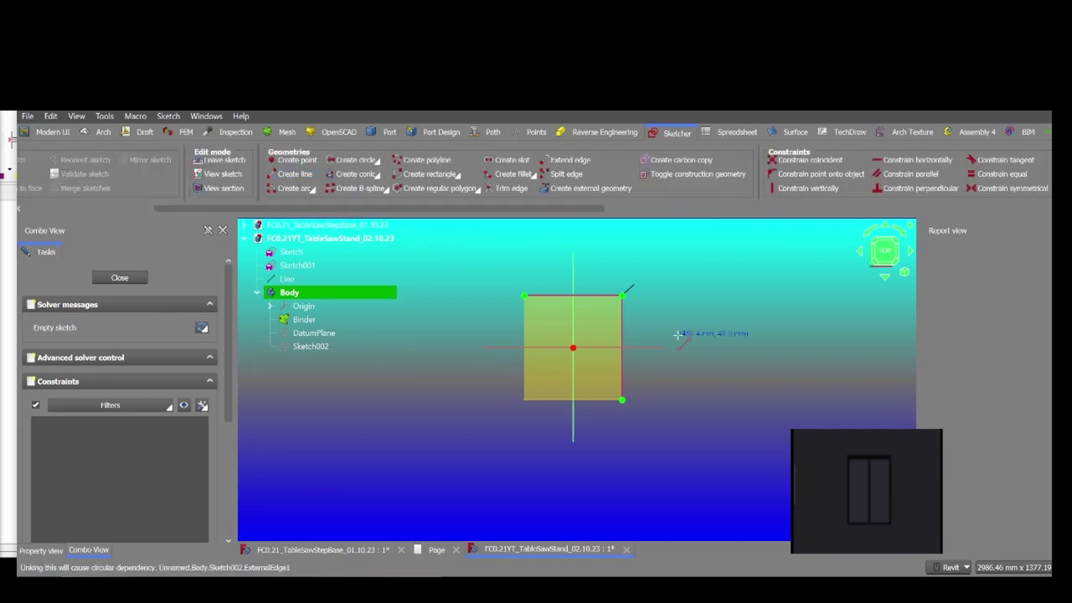
scroll(630, 302, "up", 3)
left_click(610, 282)
scroll(619, 285, "up", 1)
left_click(652, 346)
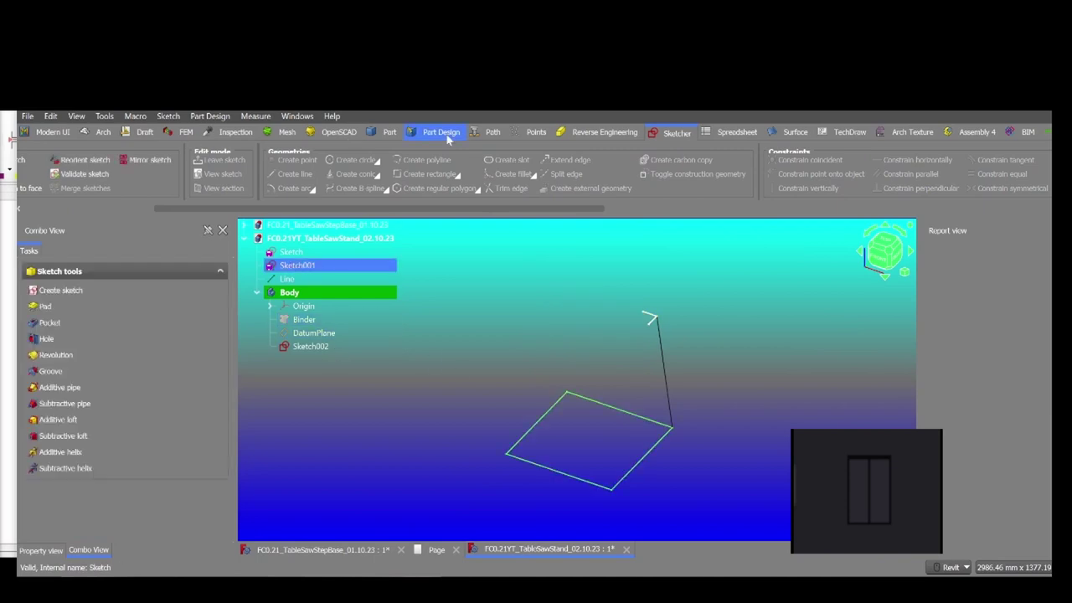
Bind the lower sketch, add a datum plane on it, and start a sketch on its face.
left_click(448, 134)
left_click(476, 174)
left_click(90, 278)
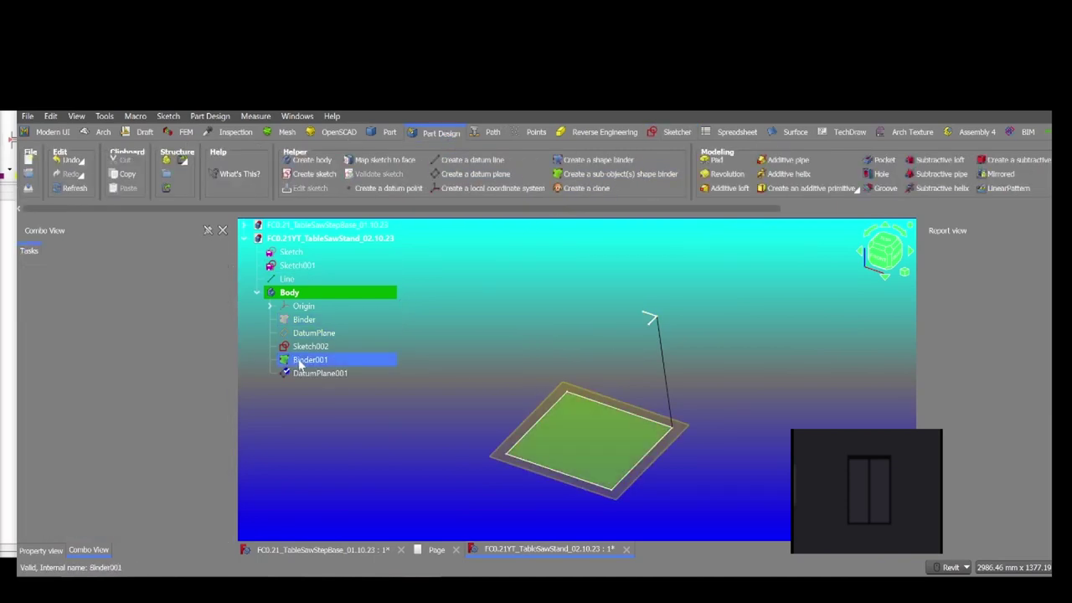
left_click(586, 439)
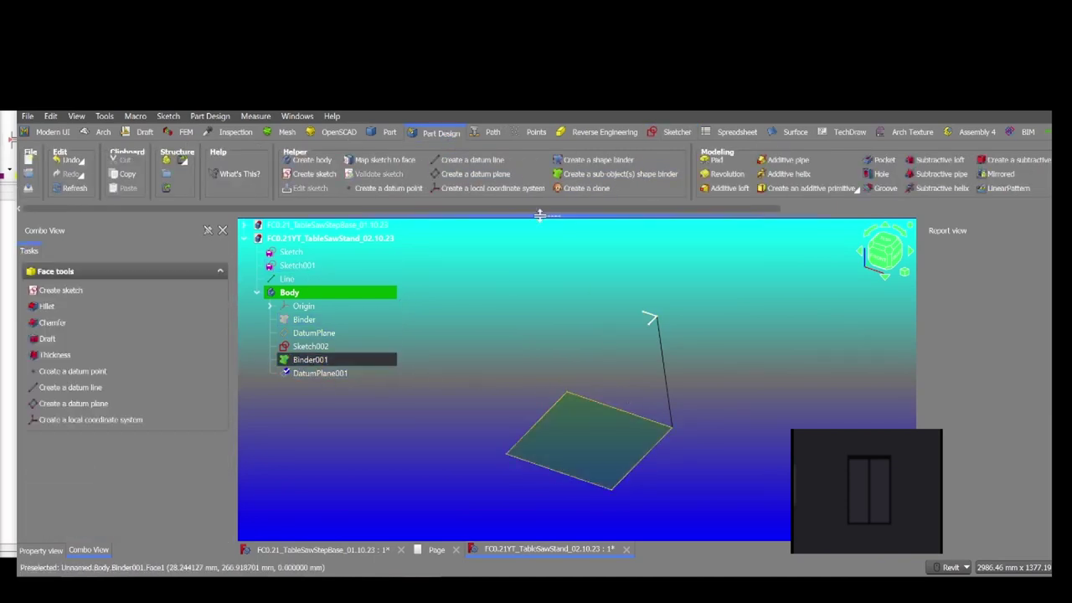
left_click(314, 173)
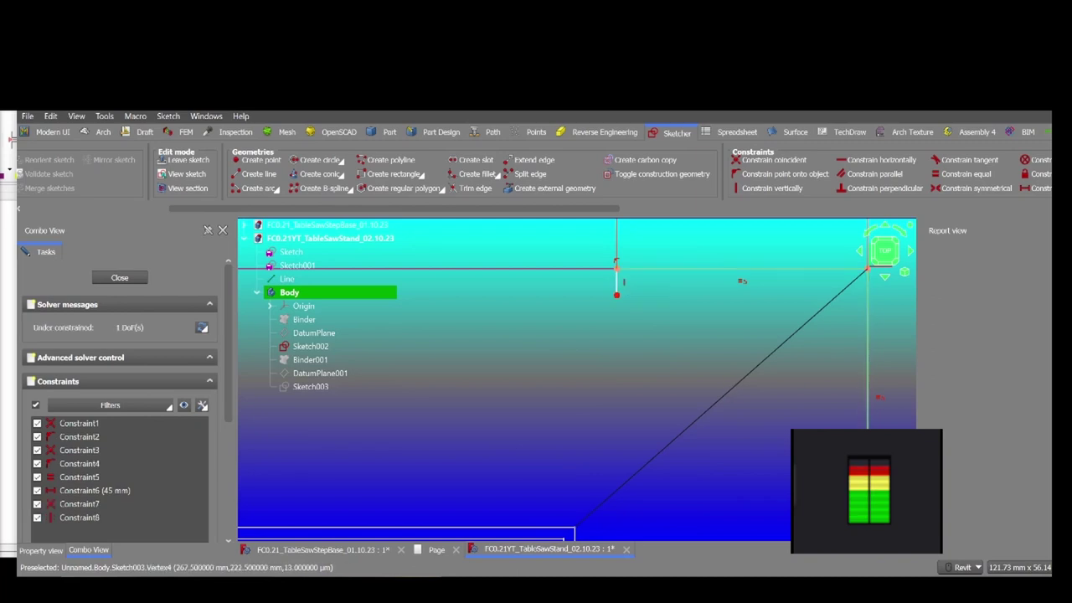
left_click_drag(616, 294, 619, 274)
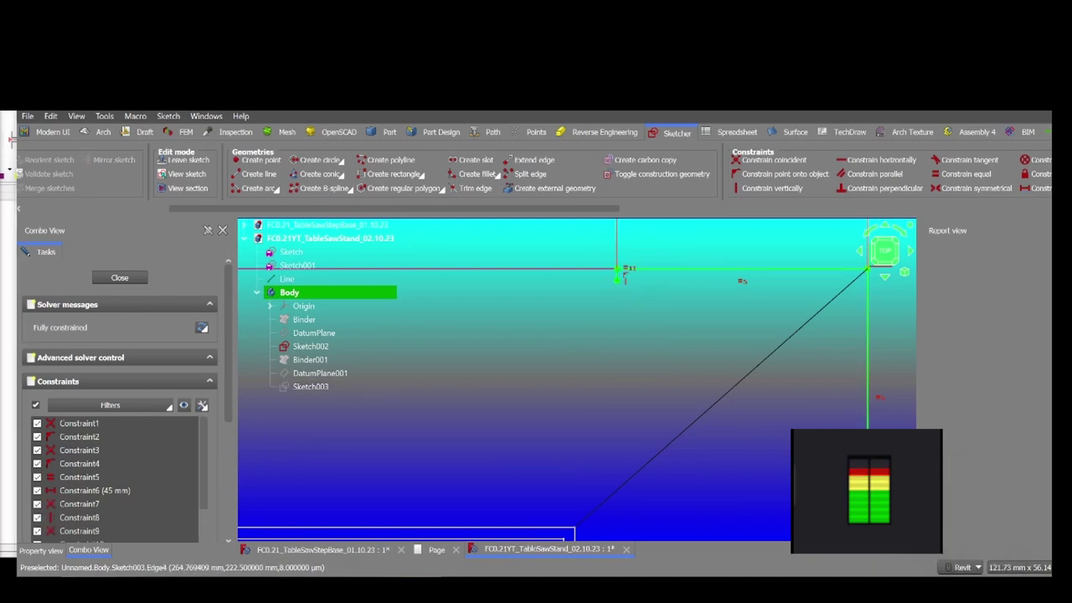
key("ctrl+z")
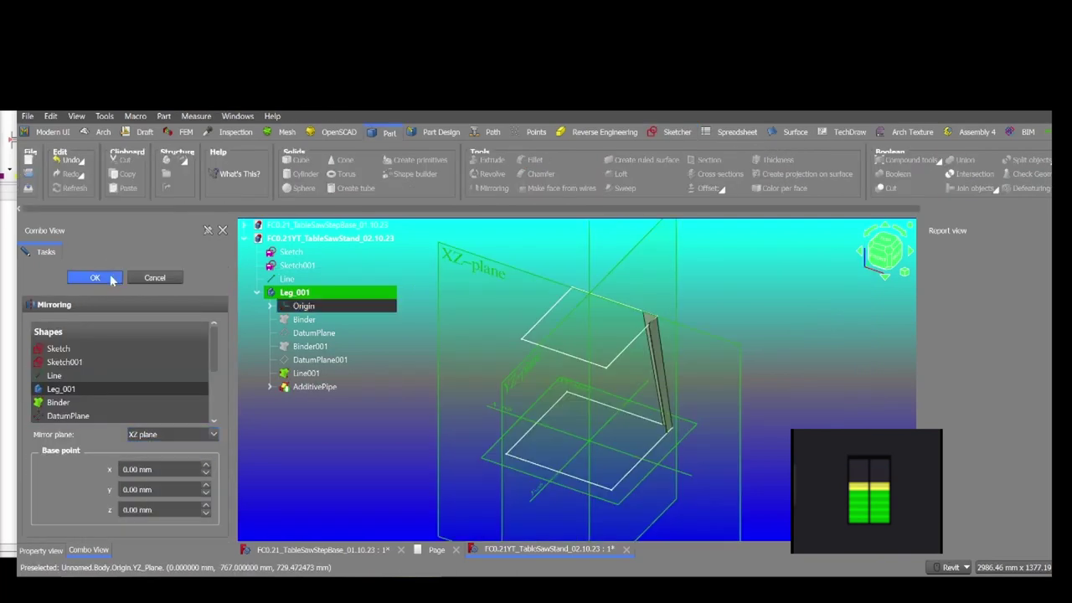
Mirror the leg across XZ, compound both legs, and mirror the compound across the other vertical plane.
left_click(95, 277)
left_click(291, 309, "ctrl")
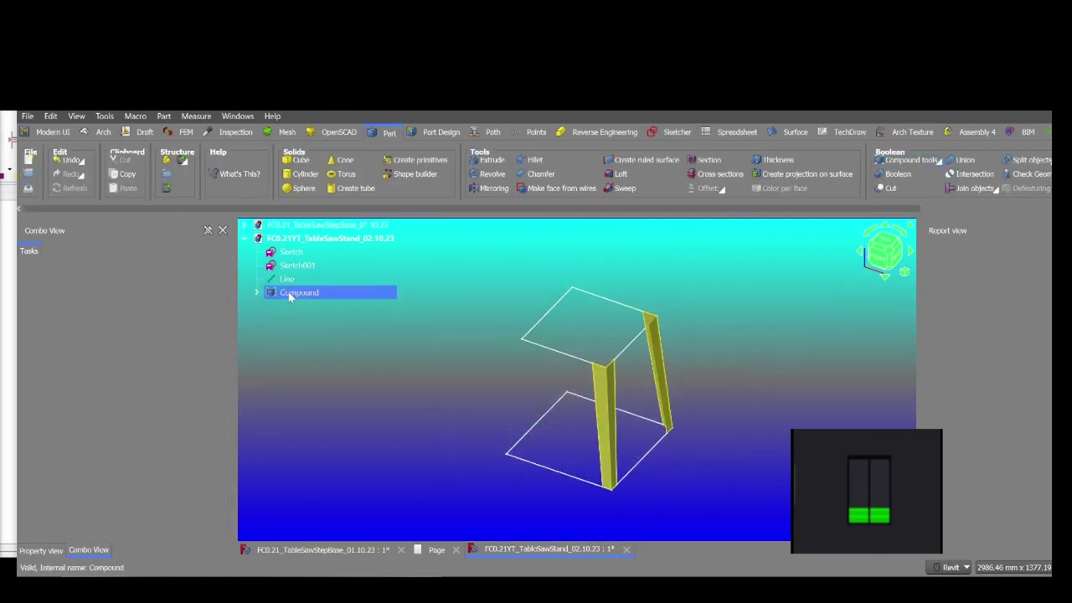
left_click(256, 292)
left_click(494, 187)
left_click(215, 434)
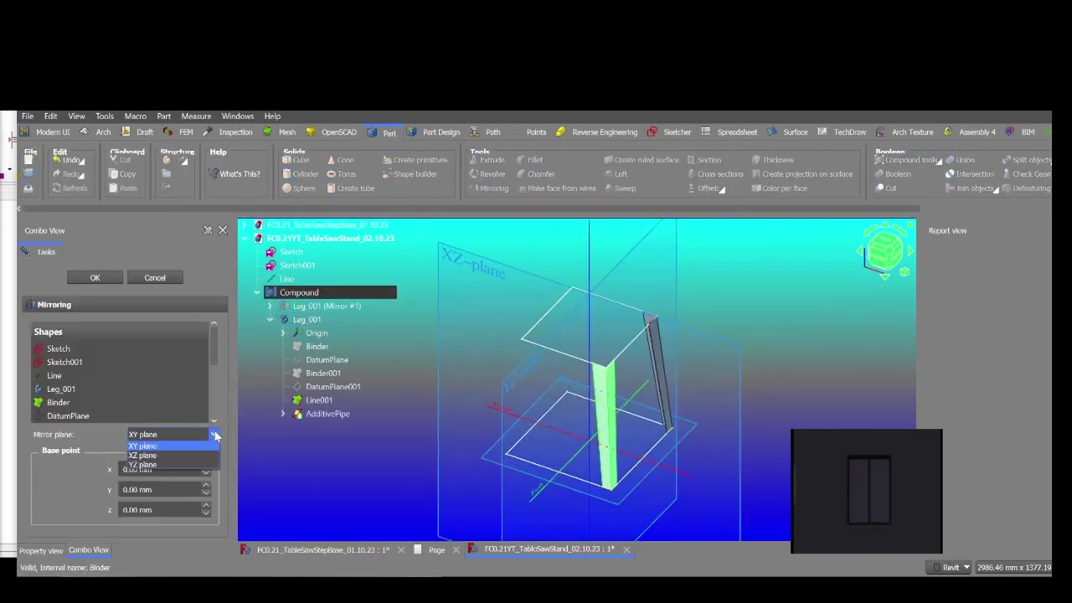
left_click(142, 464)
left_click(95, 278)
Inspect the Compound (Mirror #2) tree contents and select the Line object.
left_click(257, 293)
left_click(320, 332)
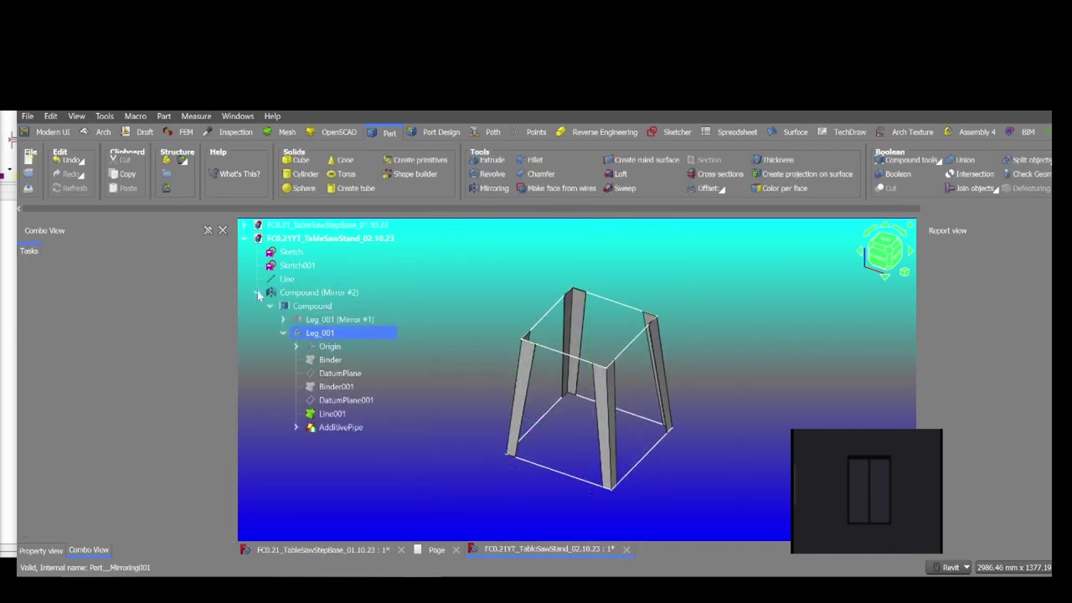
left_click(301, 292)
left_click(269, 306)
left_click(286, 278)
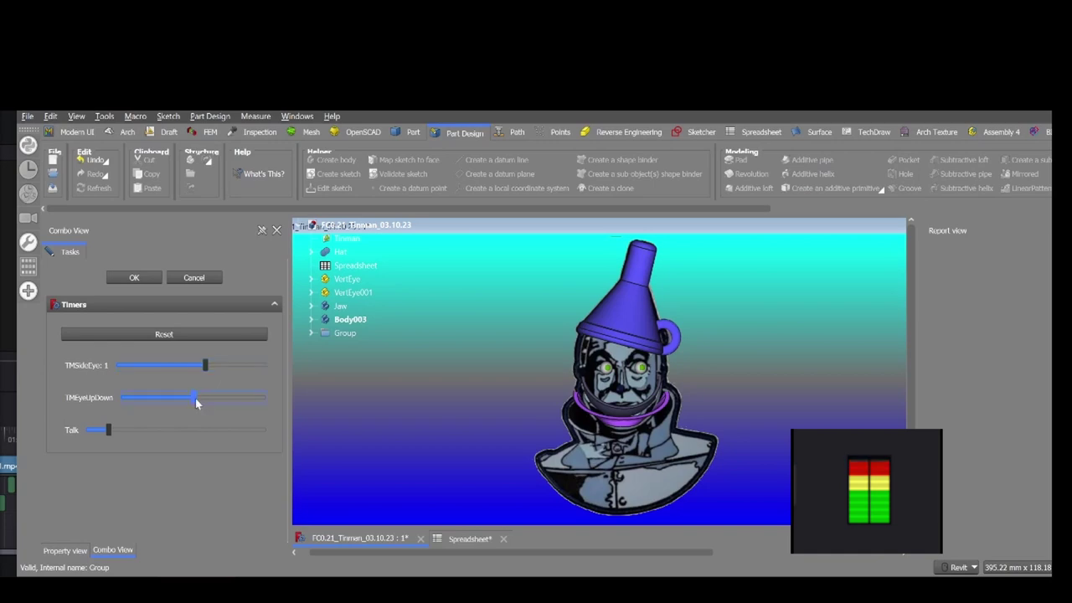
left_click_drag(196, 398, 185, 405)
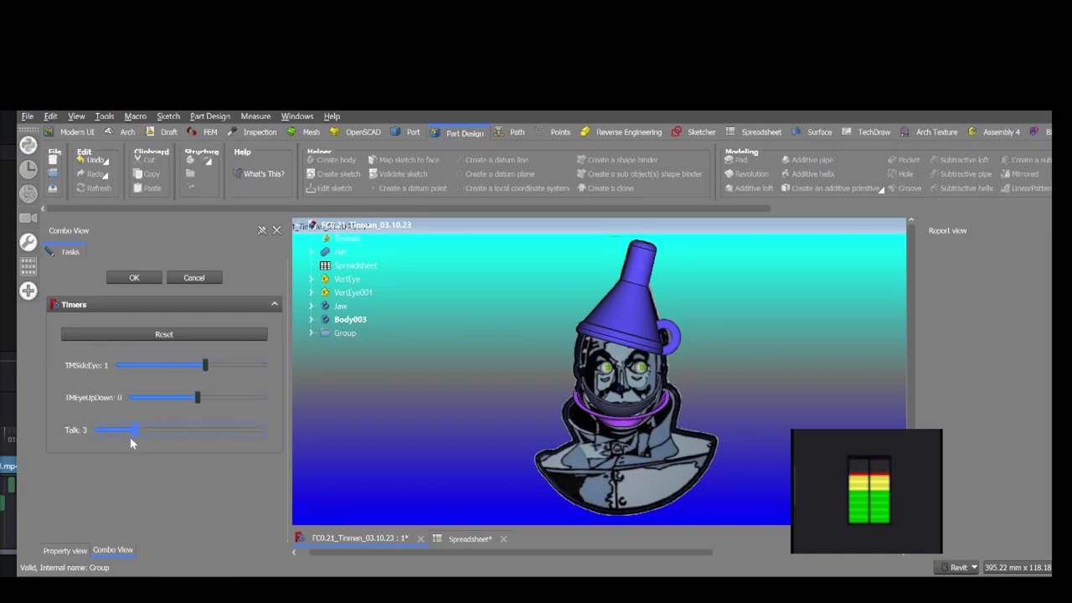
left_click_drag(108, 429, 133, 449)
left_click_drag(173, 400, 195, 403)
mouse_move(134, 429)
left_mouse_down()
mouse_move(176, 427)
mouse_move(122, 441)
mouse_move(130, 436)
left_mouse_up()
left_click_drag(119, 447, 135, 441)
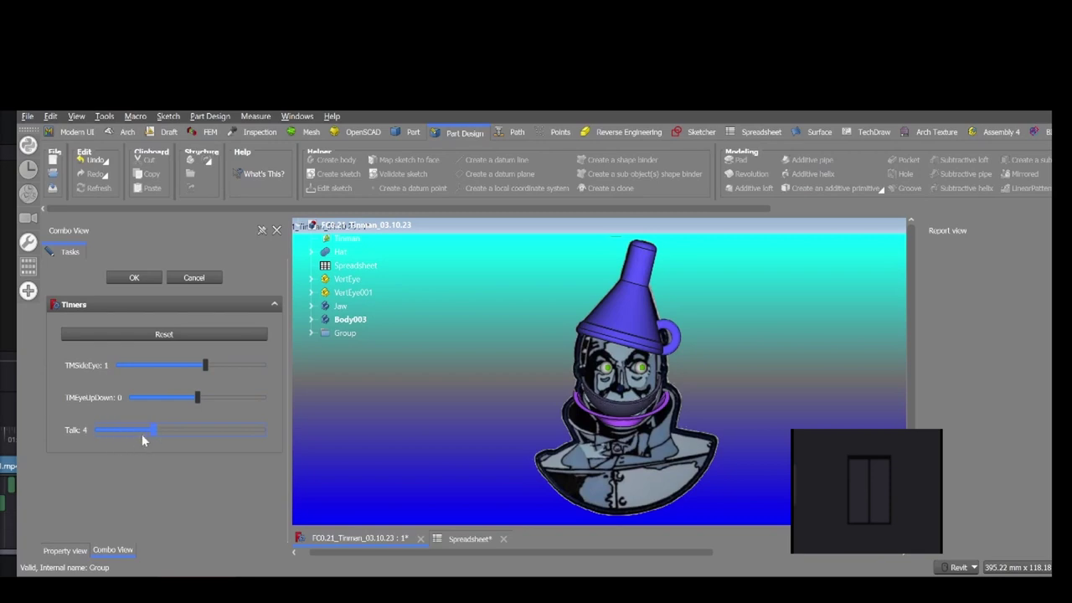
mouse_move(205, 366)
left_mouse_down()
mouse_move(154, 375)
mouse_move(193, 379)
left_mouse_up()
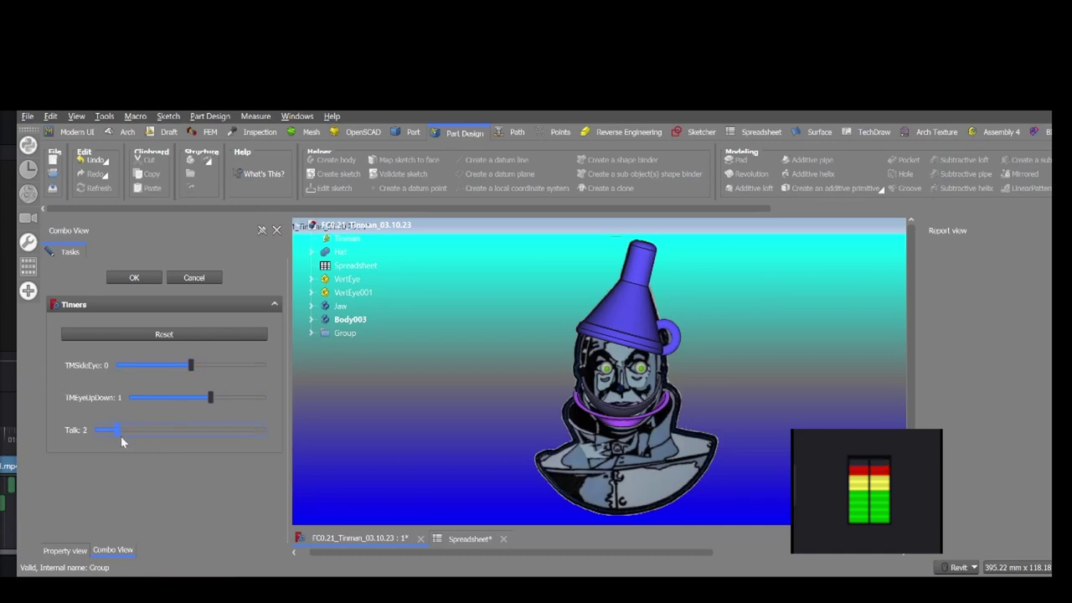
mouse_move(134, 437)
left_mouse_down()
mouse_move(172, 426)
mouse_move(119, 436)
left_mouse_up()
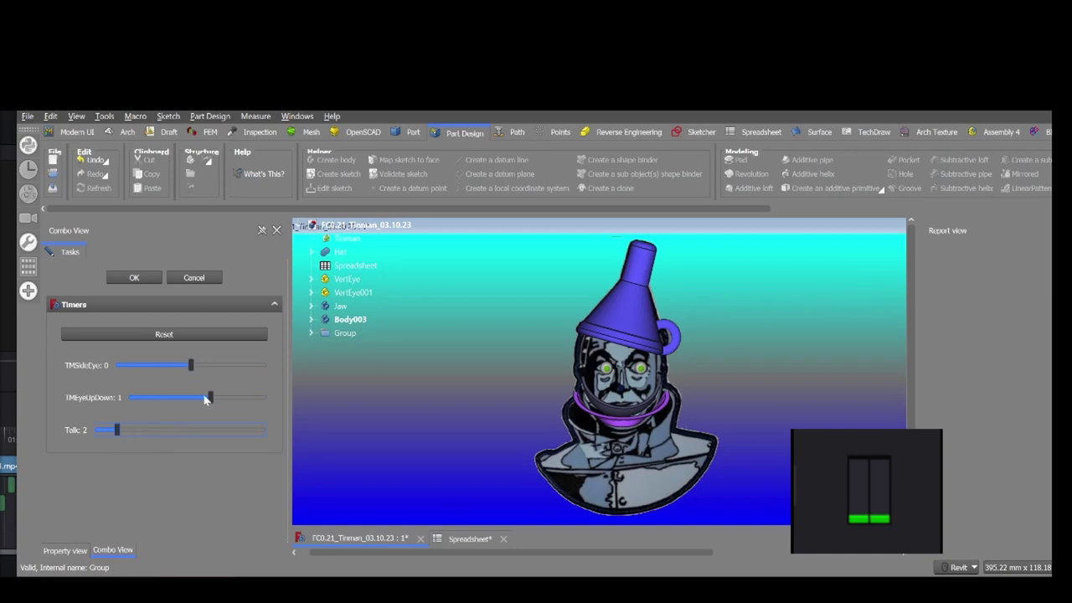
left_click_drag(205, 396, 221, 393)
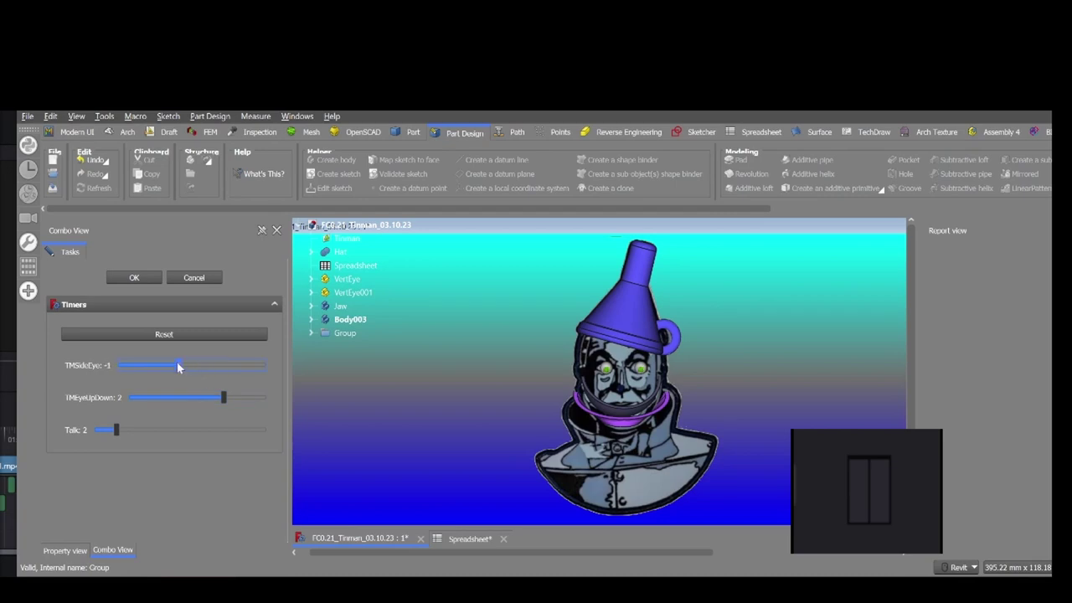
left_click_drag(174, 365, 191, 369)
left_click_drag(116, 430, 138, 430)
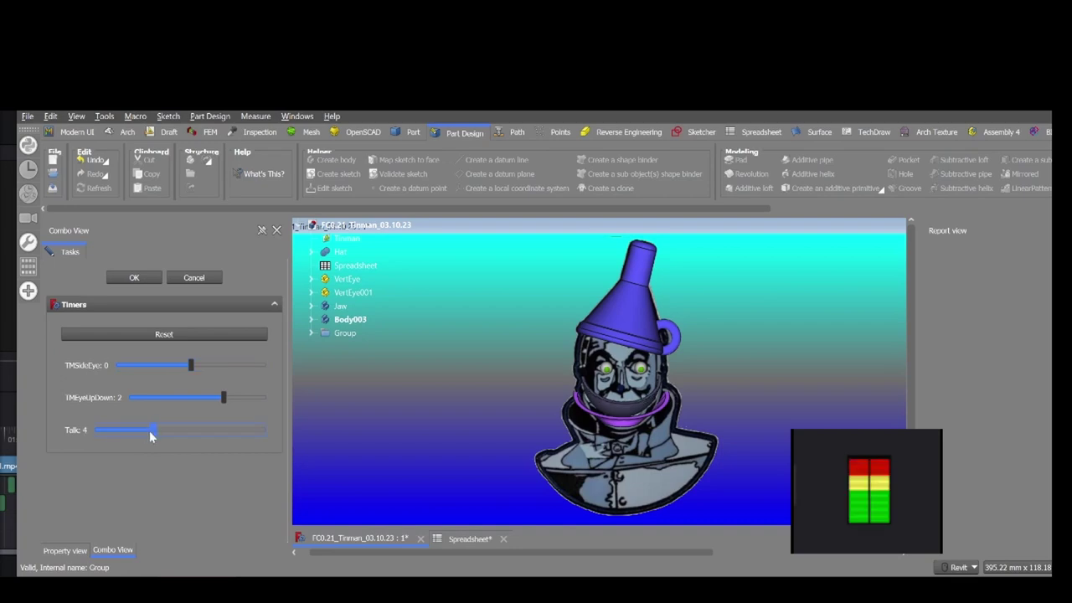
left_click(143, 430)
left_click(137, 431)
mouse_move(137, 436)
left_mouse_down()
mouse_move(117, 447)
mouse_move(149, 434)
left_mouse_up()
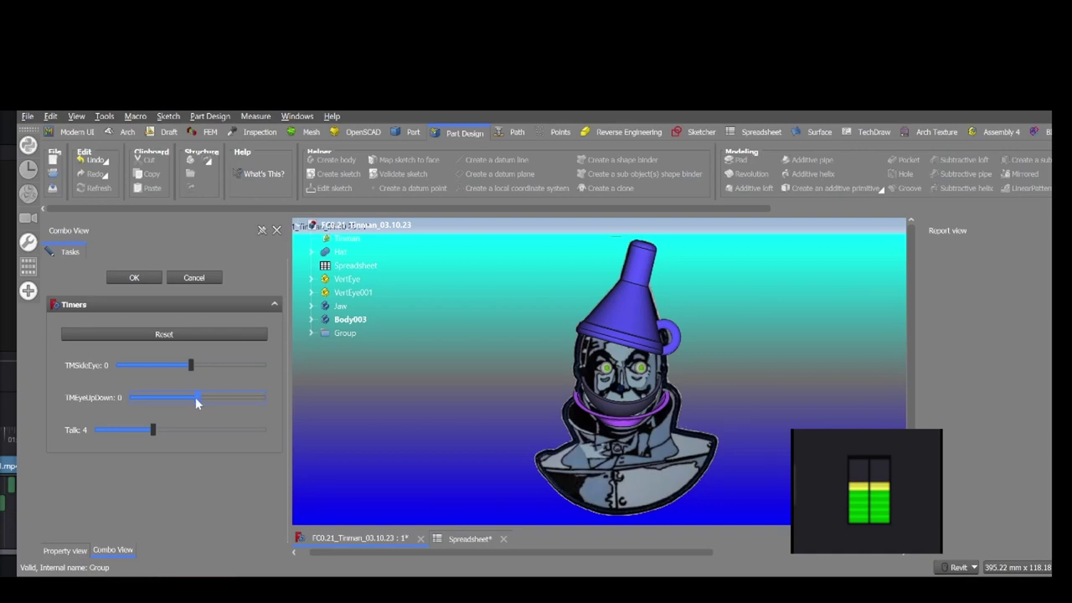
left_click(138, 430)
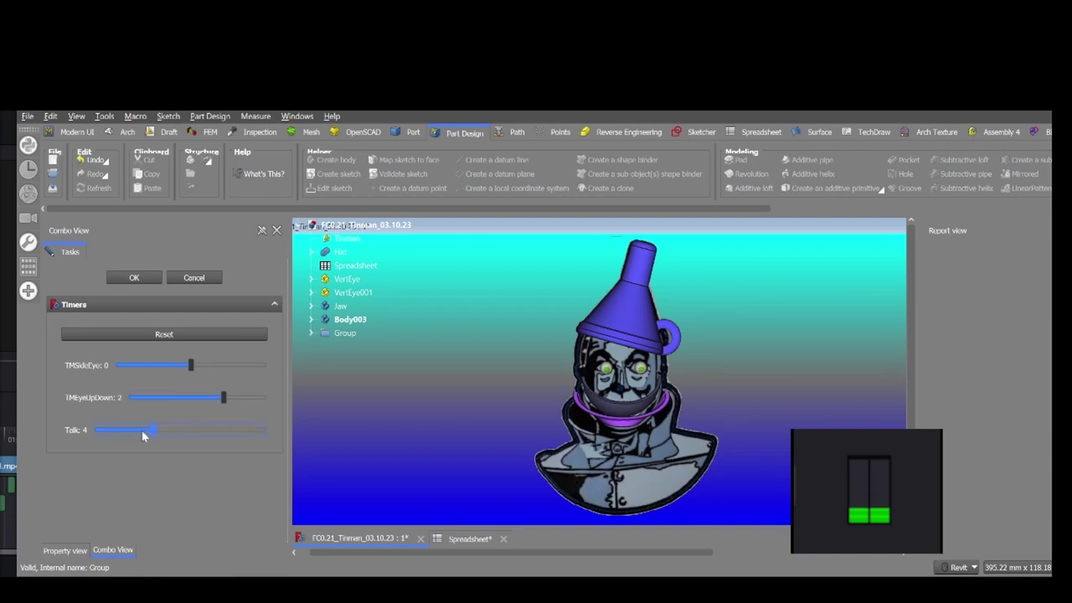
left_click_drag(143, 431, 154, 429)
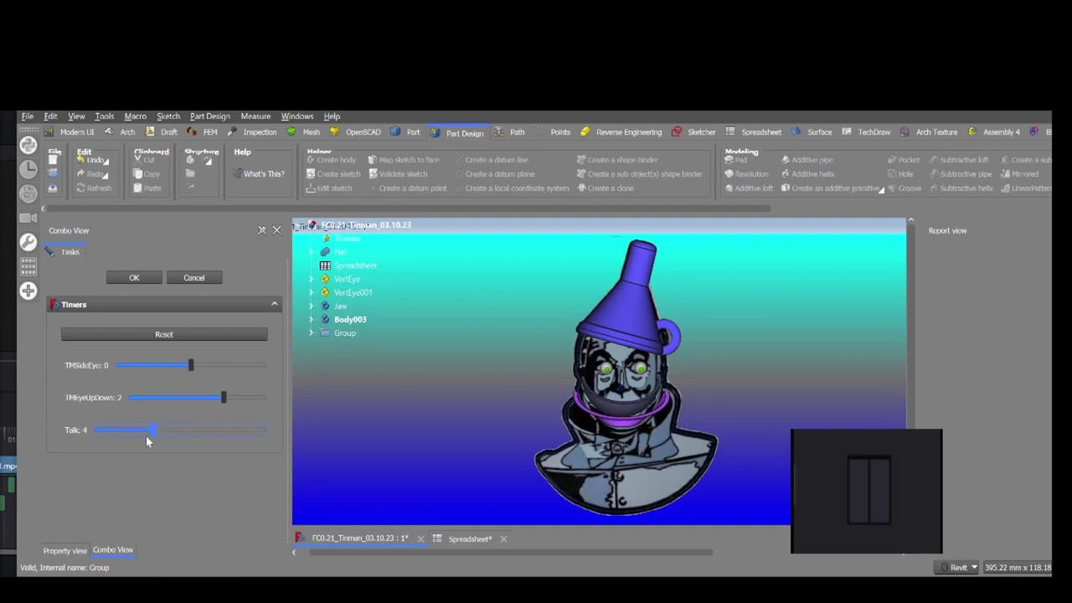
mouse_move(146, 441)
left_mouse_down()
mouse_move(115, 445)
mouse_move(163, 446)
left_mouse_up()
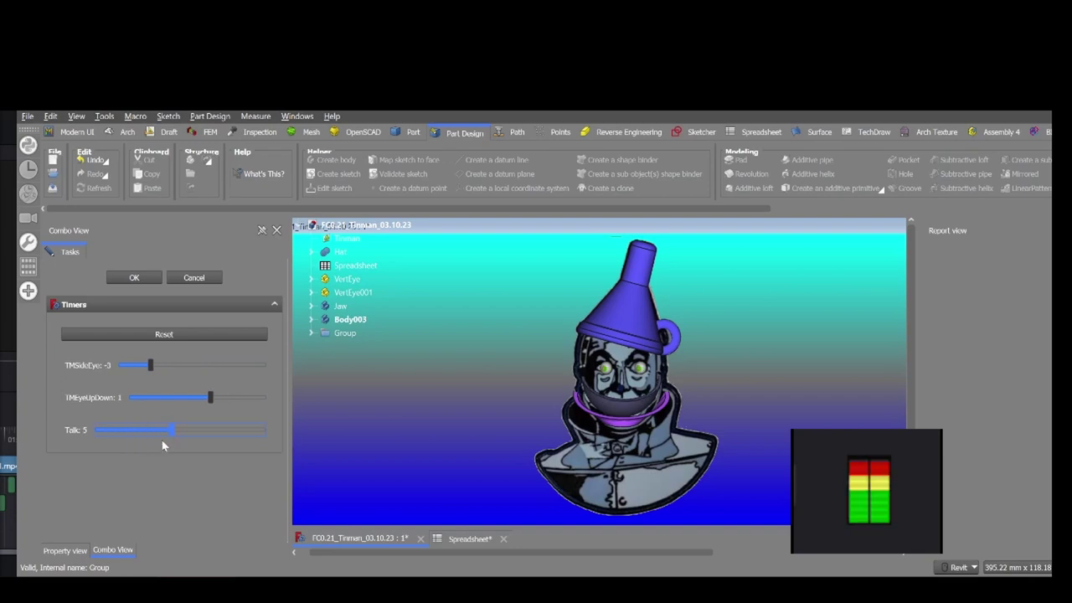
left_click_drag(163, 446, 118, 453)
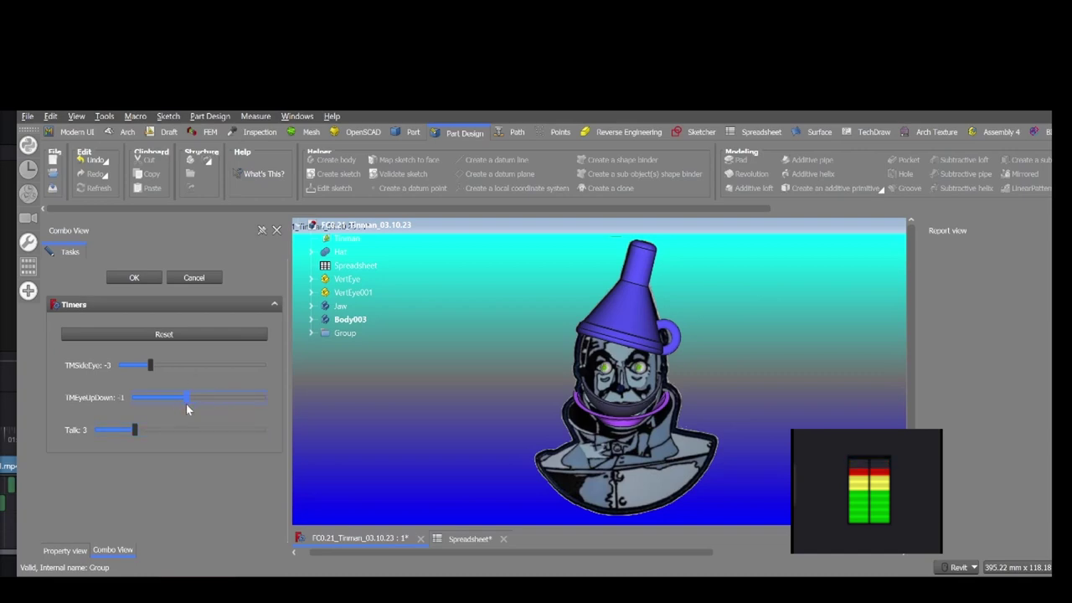
left_click_drag(150, 366, 175, 366)
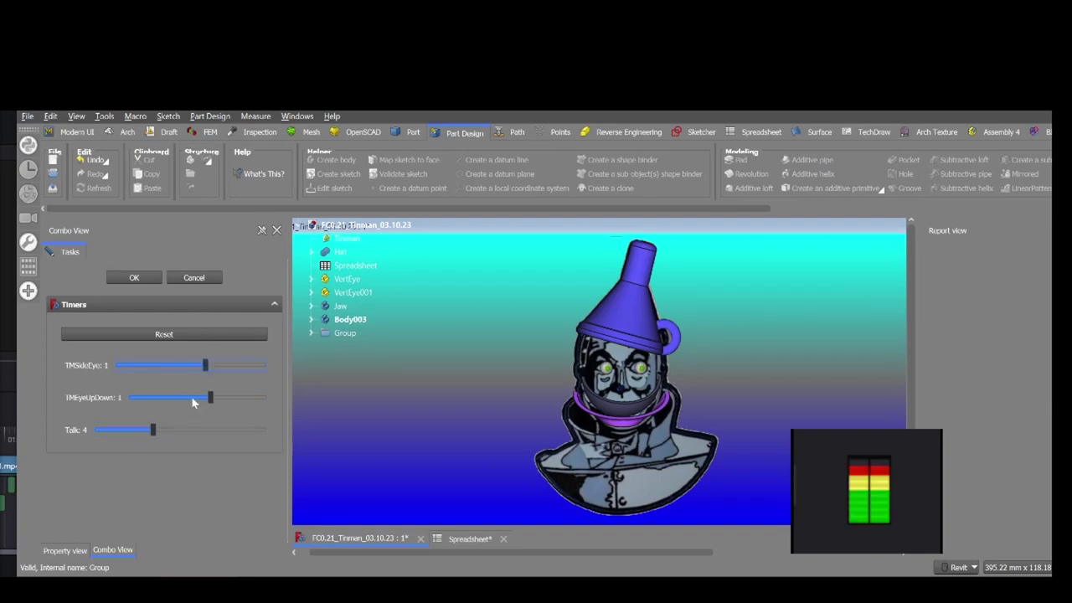
mouse_move(210, 399)
left_mouse_down()
mouse_move(131, 404)
mouse_move(143, 405)
left_mouse_up()
left_click_drag(204, 365, 176, 373)
mouse_move(154, 431)
left_mouse_down()
mouse_move(143, 426)
mouse_move(168, 430)
left_mouse_up()
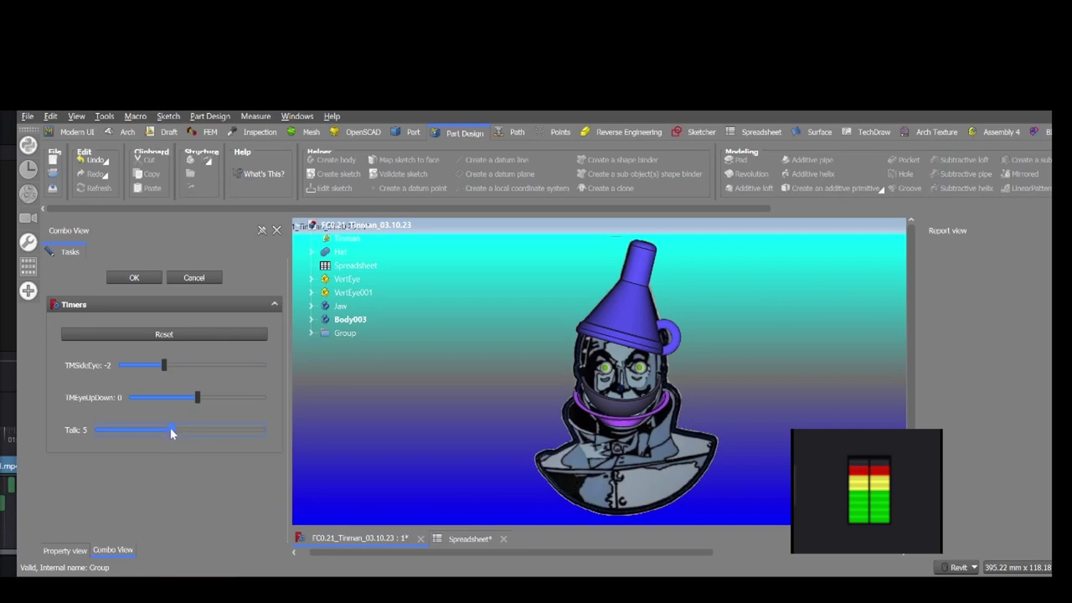
mouse_move(170, 432)
left_mouse_down()
mouse_move(152, 430)
mouse_move(171, 430)
left_mouse_up()
mouse_move(173, 432)
left_mouse_down()
mouse_move(106, 436)
mouse_move(131, 440)
left_mouse_up()
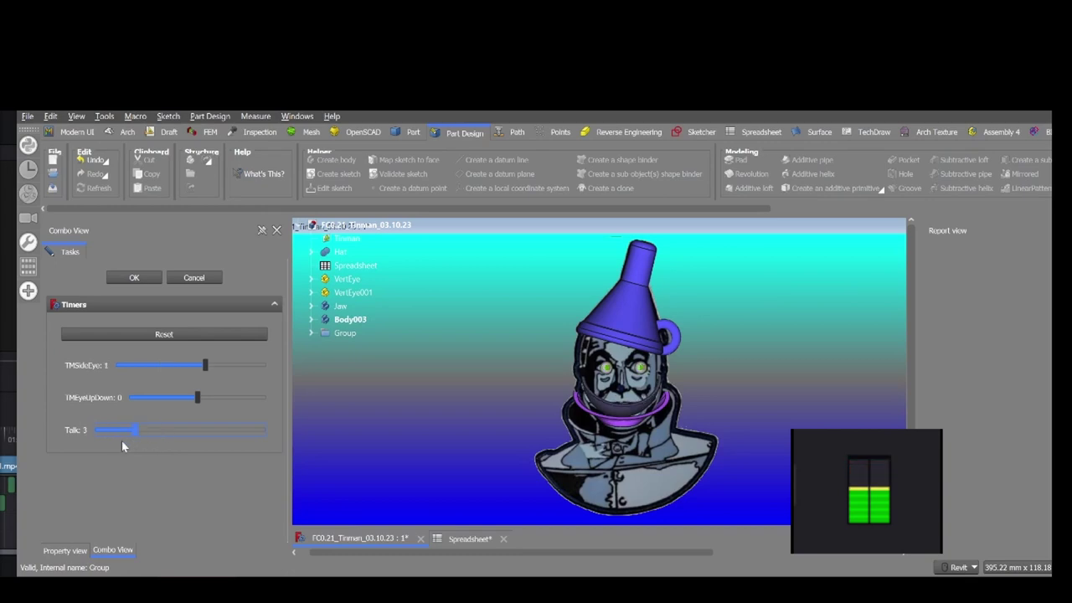
mouse_move(131, 440)
left_mouse_down()
mouse_move(147, 446)
mouse_move(116, 433)
mouse_move(143, 430)
mouse_move(122, 437)
left_mouse_up()
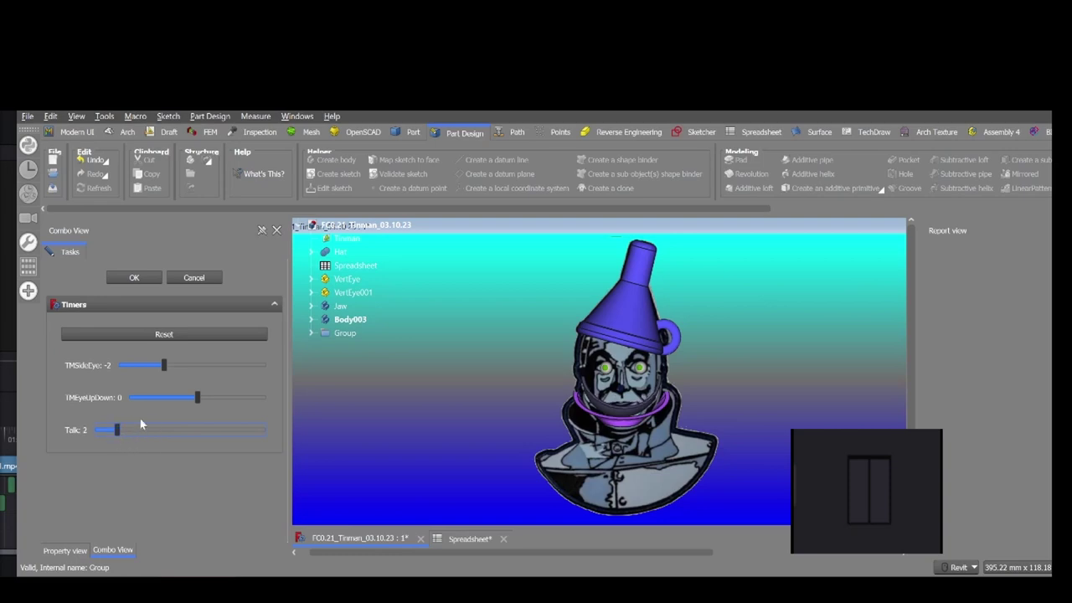
mouse_move(164, 365)
left_mouse_down()
mouse_move(200, 373)
mouse_move(175, 377)
mouse_move(185, 404)
mouse_move(198, 401)
left_mouse_up()
left_click_drag(120, 432, 147, 430)
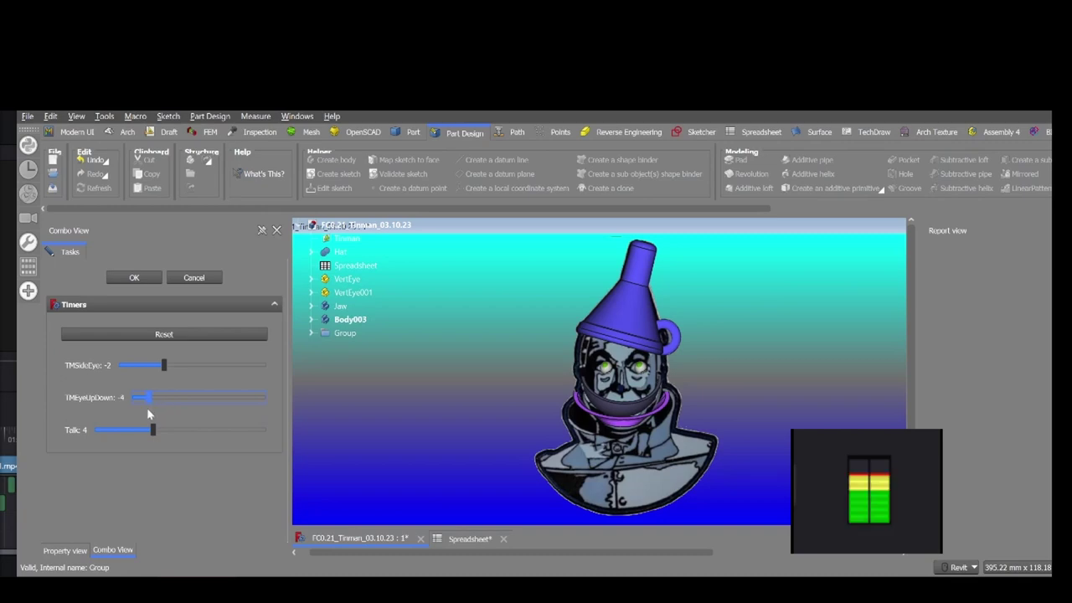
mouse_move(147, 411)
left_mouse_down()
mouse_move(133, 413)
mouse_move(227, 415)
left_mouse_up()
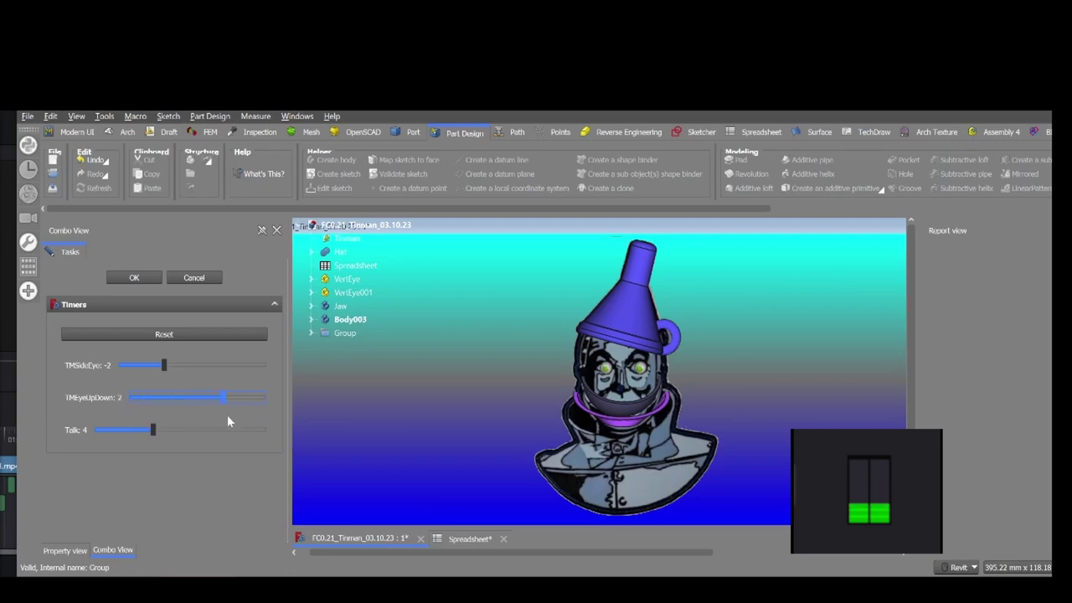
left_click_drag(163, 368, 214, 360)
left_click(153, 432)
left_click_drag(153, 431, 135, 431)
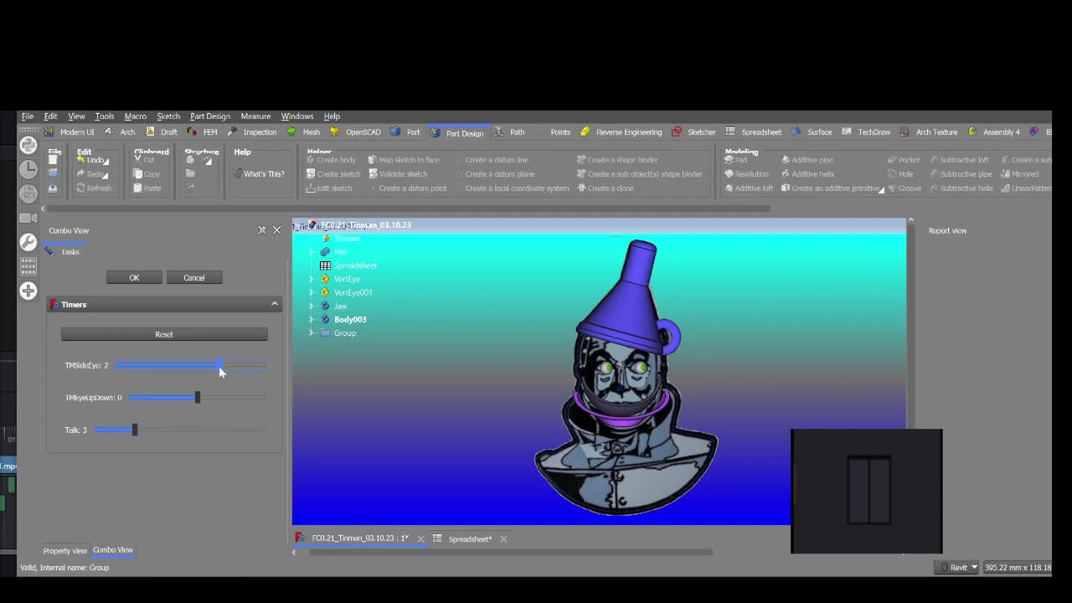
left_click_drag(218, 366, 174, 382)
mouse_move(134, 428)
left_mouse_down()
mouse_move(168, 423)
mouse_move(143, 432)
left_mouse_up()
left_click_drag(169, 443, 139, 447)
left_click_drag(196, 397, 193, 397)
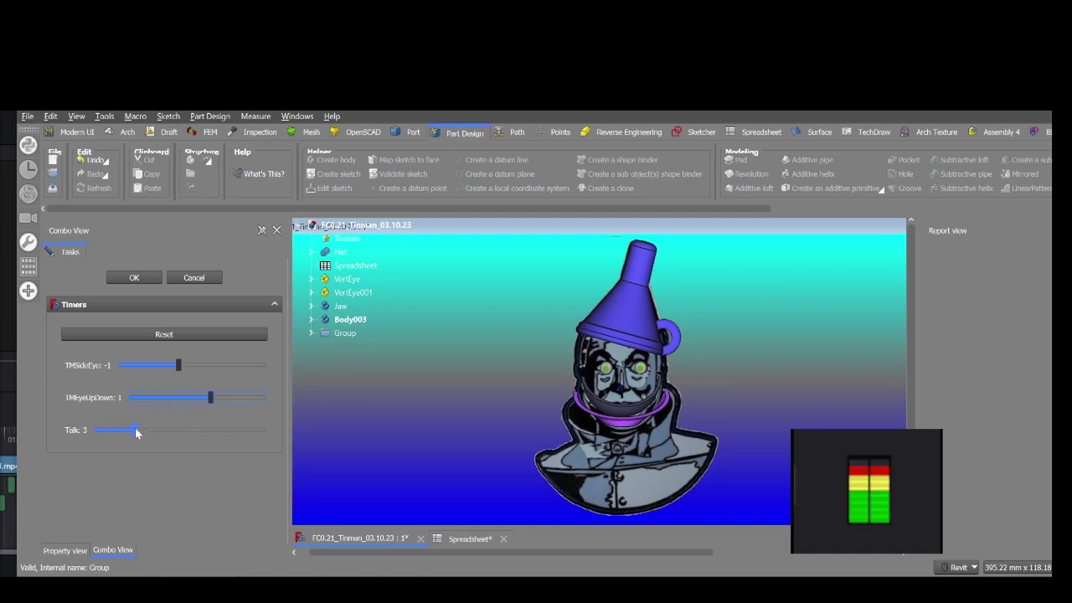
left_click_drag(136, 432, 146, 436)
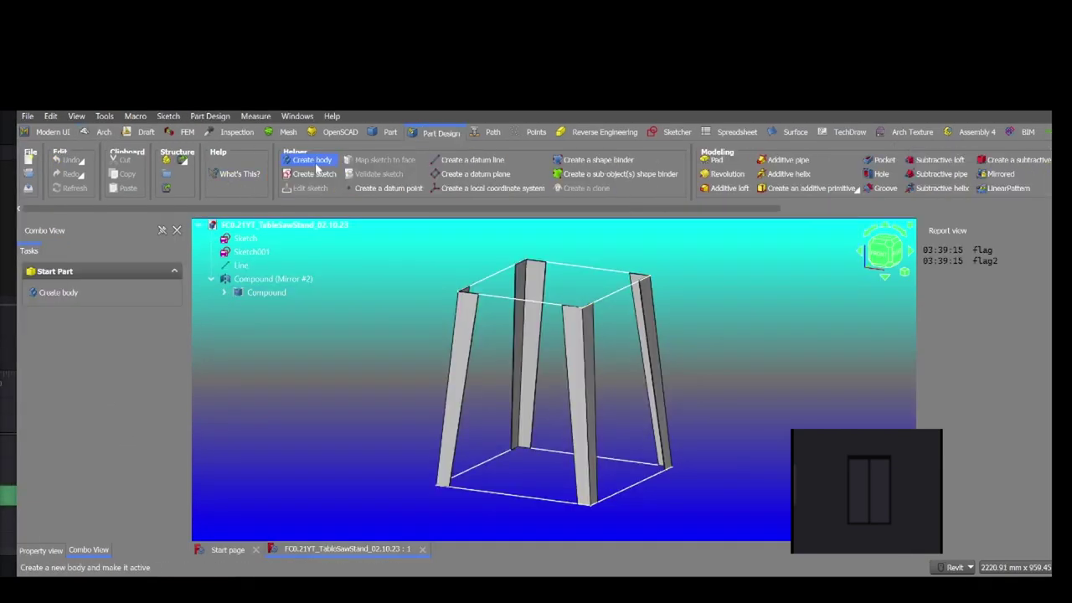
Create a new frame body with a sketch on a base plane and link the leg compound.
left_click(312, 159)
scroll(557, 473, "up", 3)
left_click(324, 178)
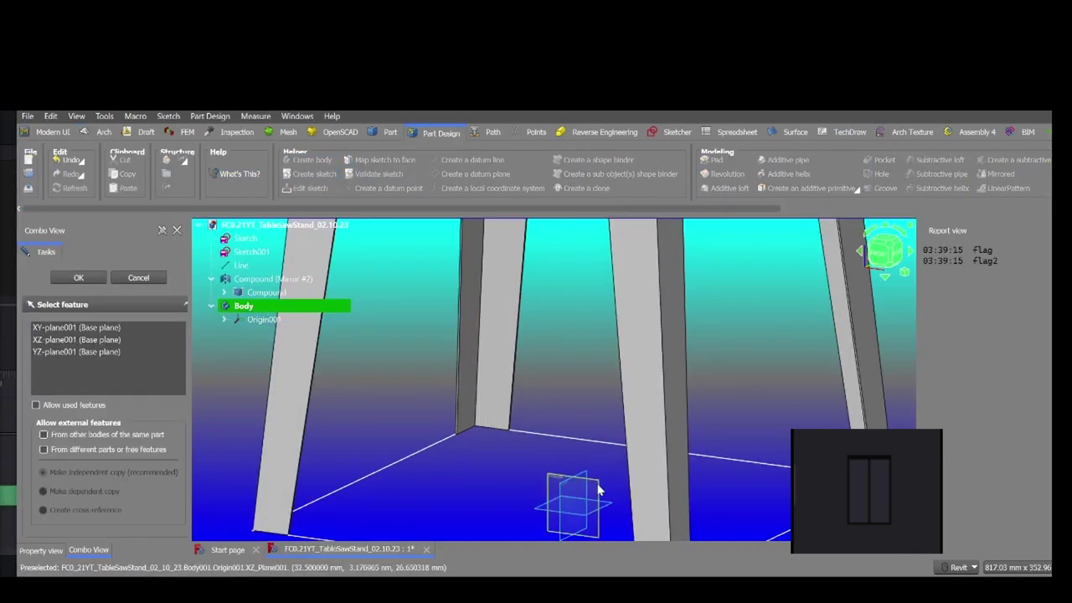
left_click(168, 116)
left_click(567, 255)
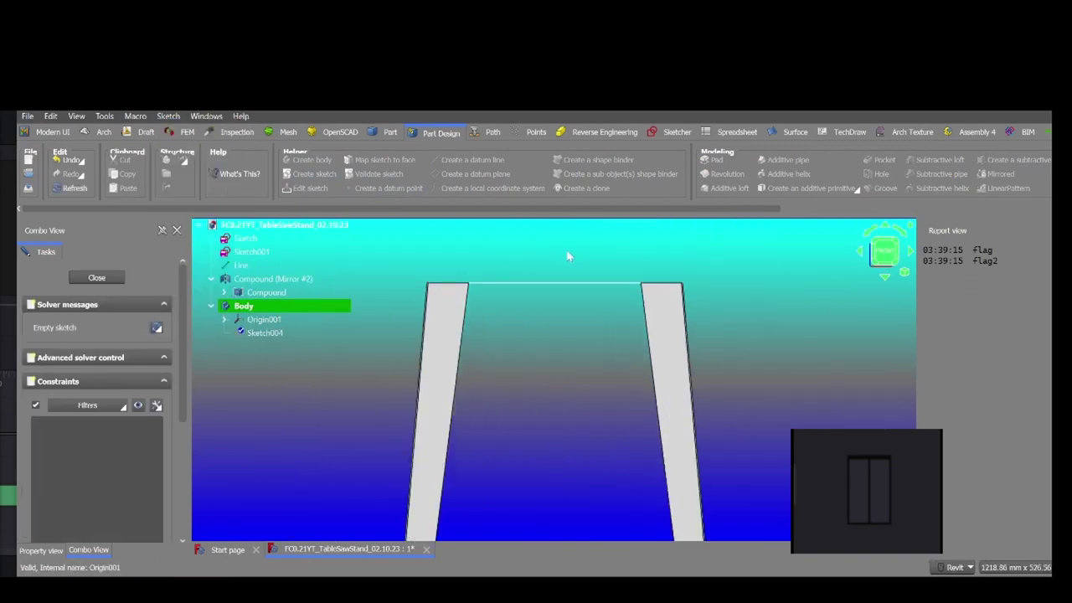
left_click_drag(266, 293, 251, 307)
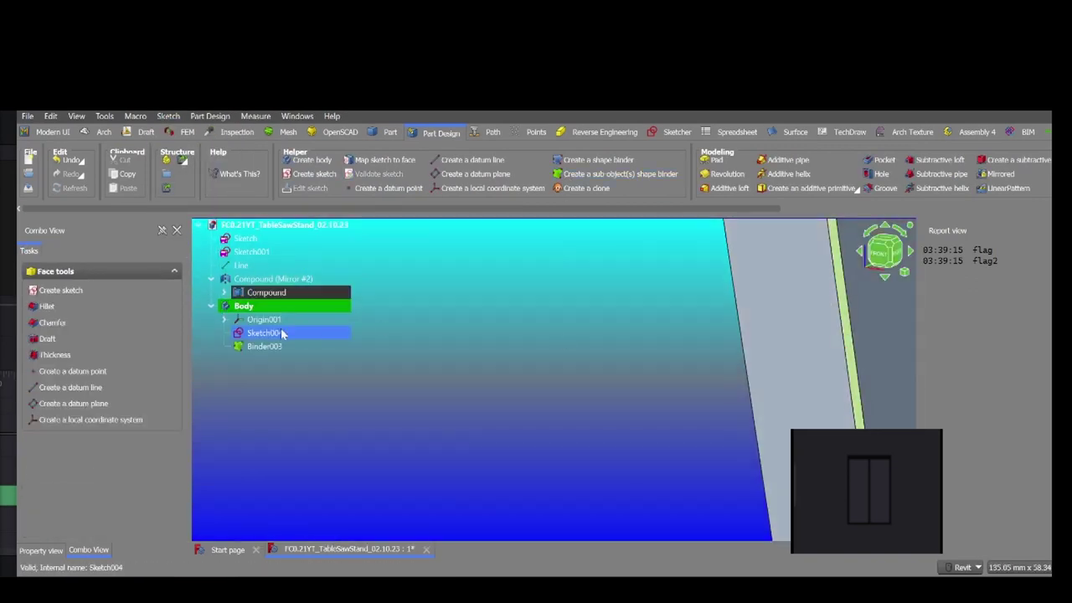
left_click(677, 131)
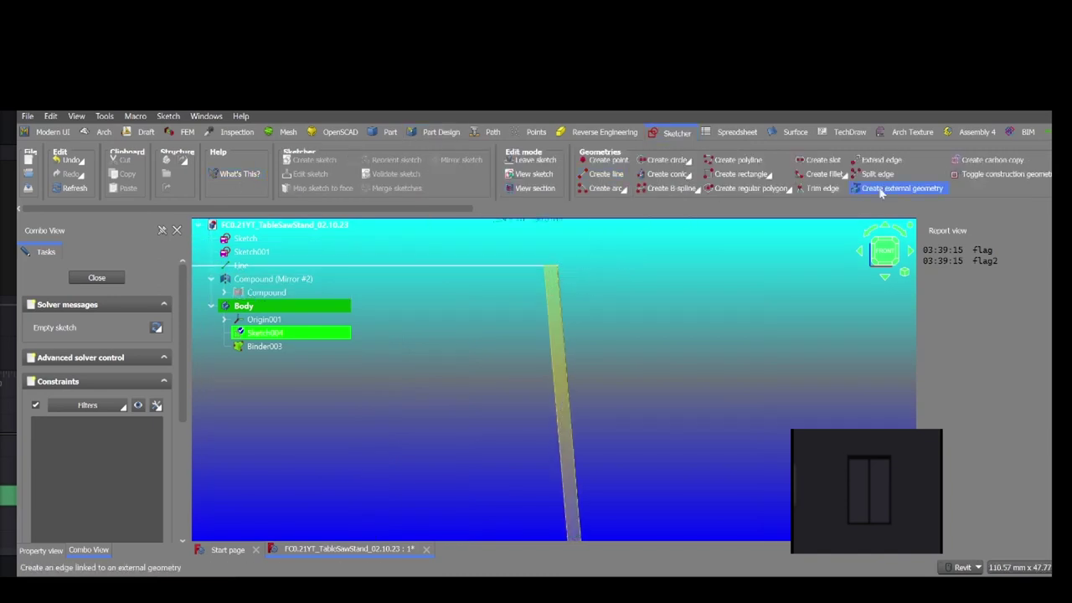
Draw a 45 mm horizontal profile line and a slanted line meeting its corner.
left_click(614, 178)
left_click(472, 267)
left_click(557, 266)
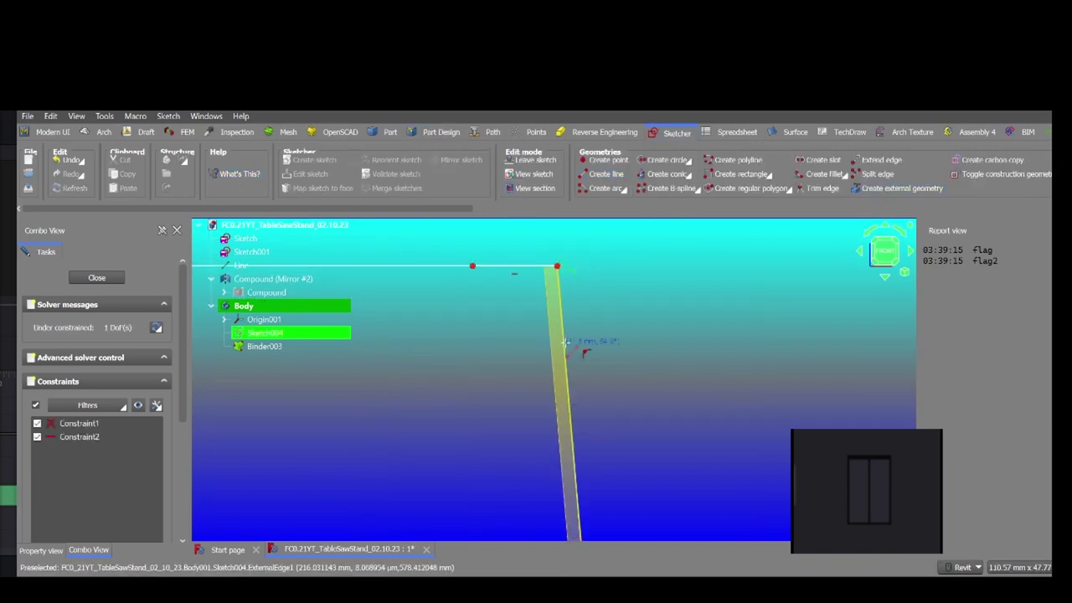
left_click_drag(471, 211, 708, 209)
left_click(825, 186)
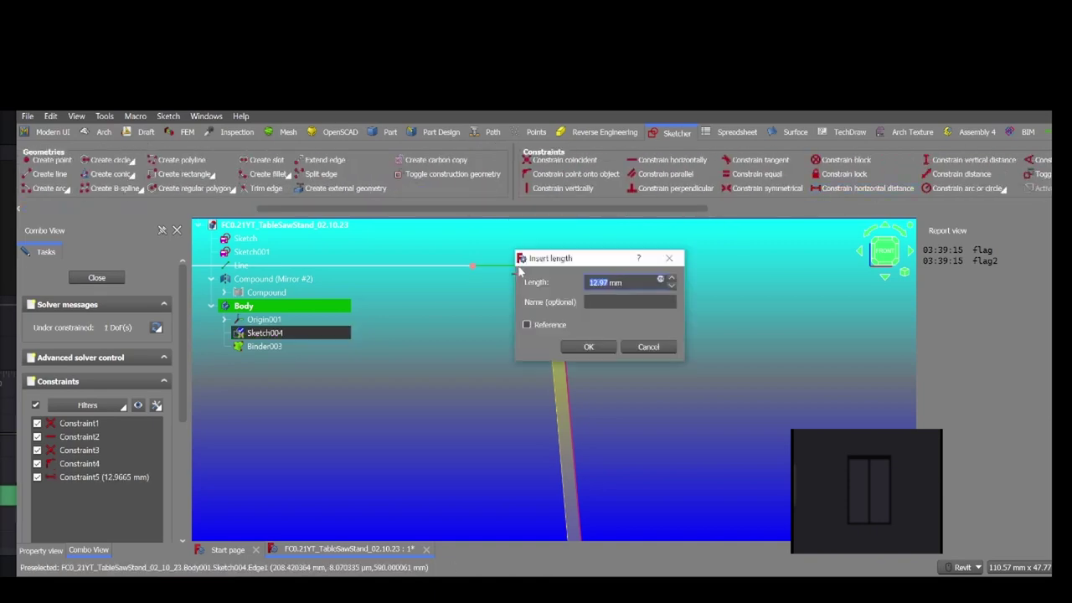
key("Return")
left_click(748, 174)
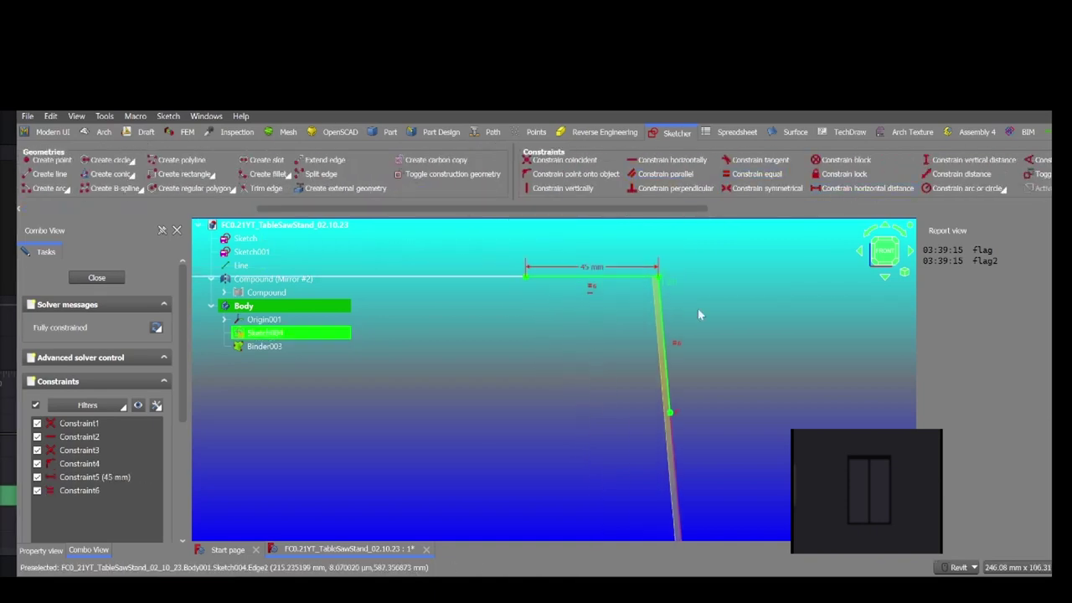
left_click_drag(503, 209, 392, 209)
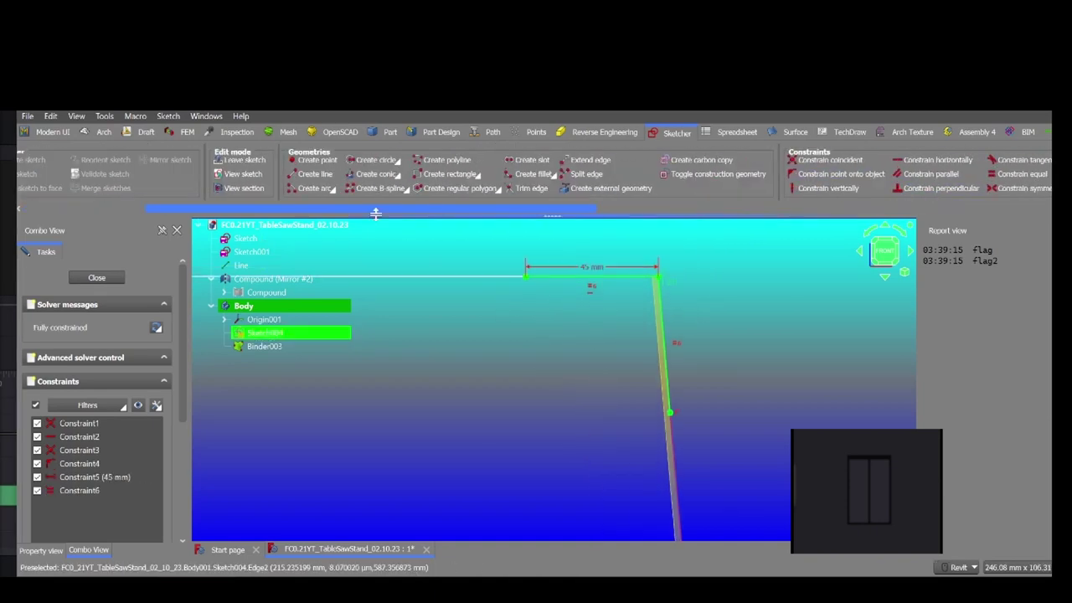
left_click(652, 411)
left_click(526, 289)
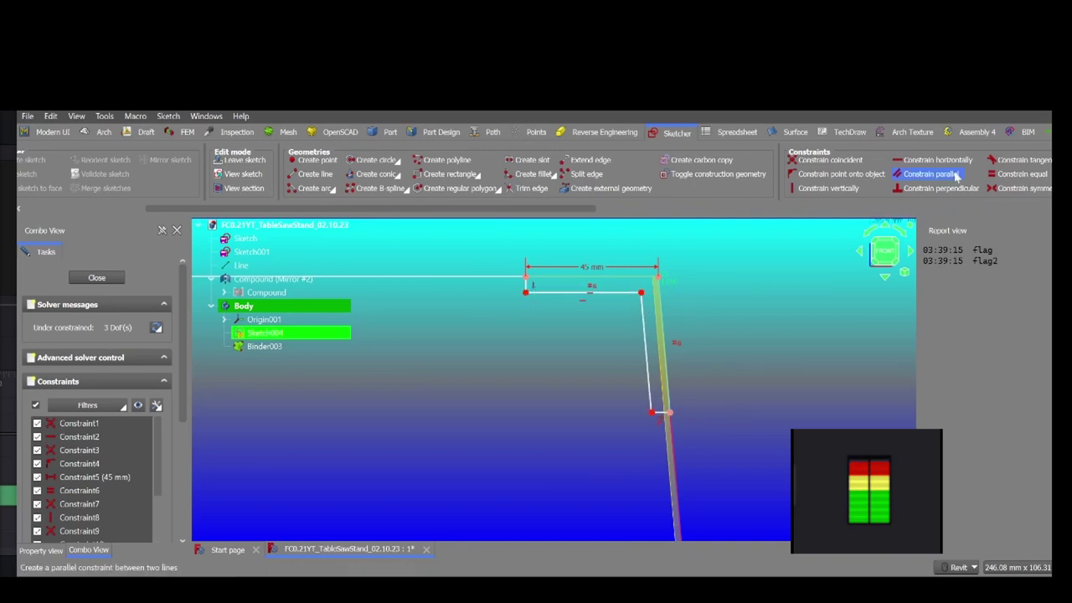
Make the slanted line parallel to the leg edge, dimension it, and finish the profile sketch.
left_click(647, 335)
left_click(930, 173)
left_click(645, 318)
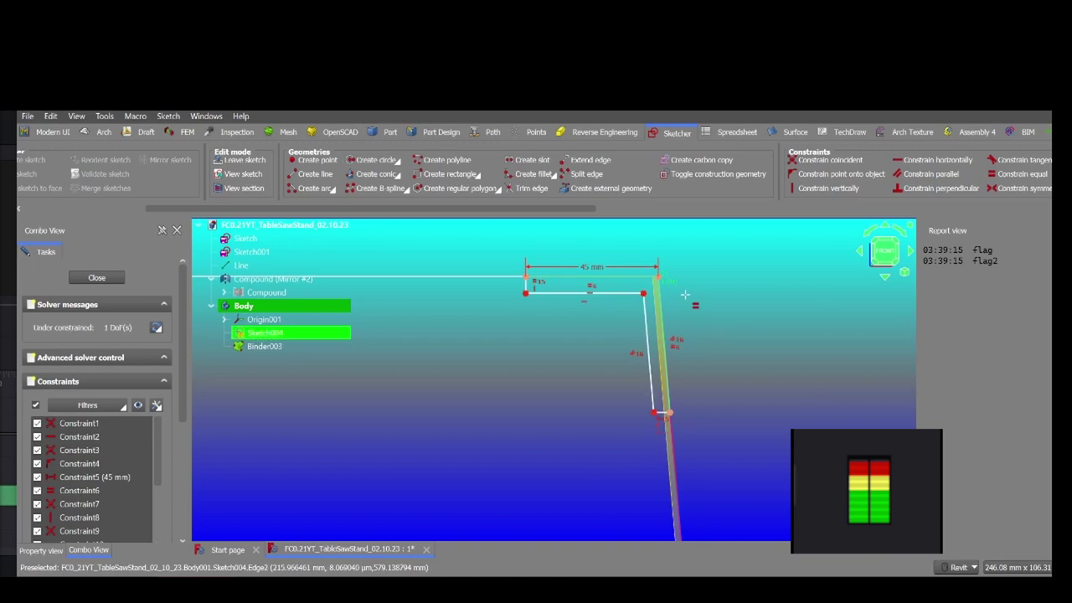
key("k")
key("d")
key("Return")
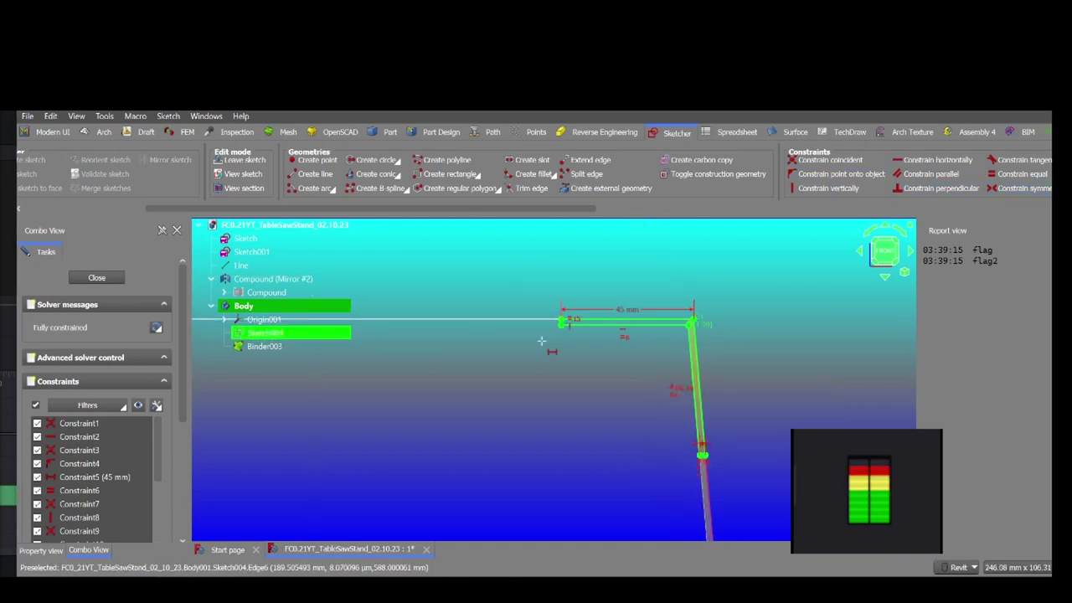
key("Escape")
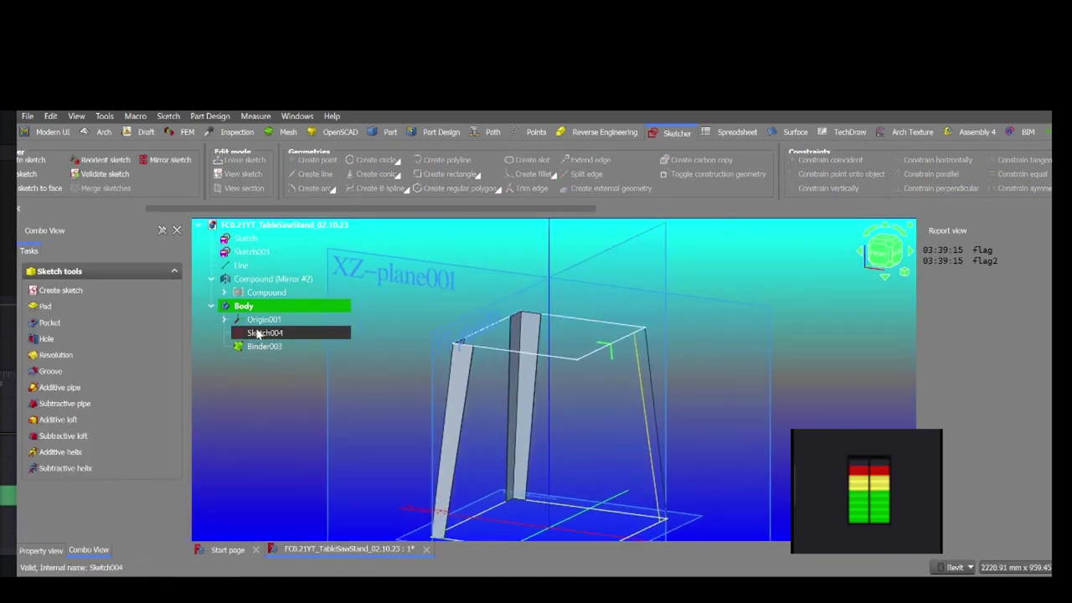
Sweep the profile along Binder004 as an additive pipe with right-angle corner transitions.
left_click(41, 550)
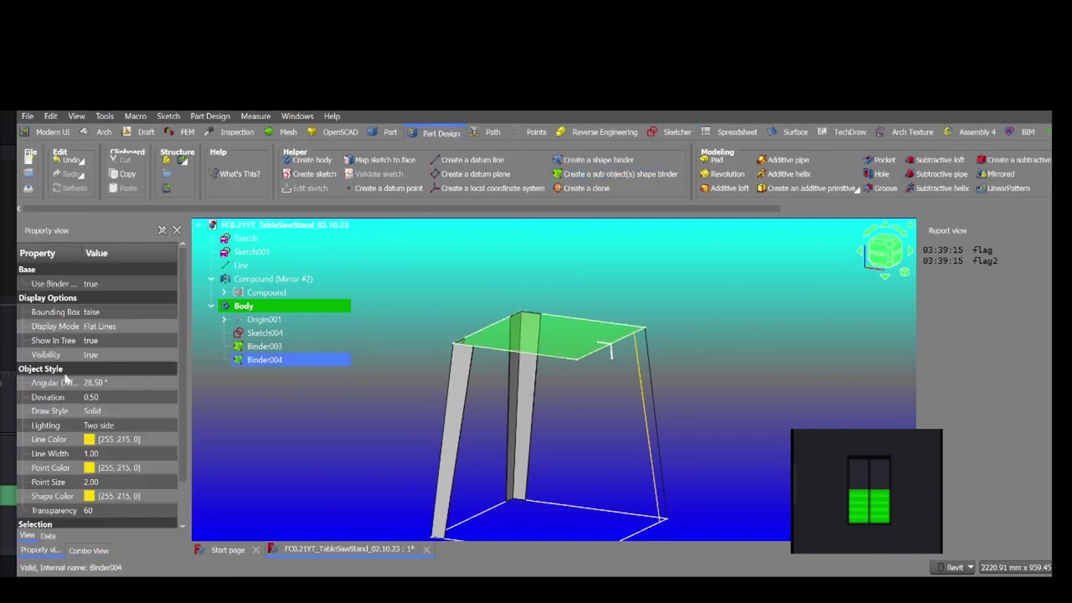
left_click(264, 332)
left_click(265, 359, "shift")
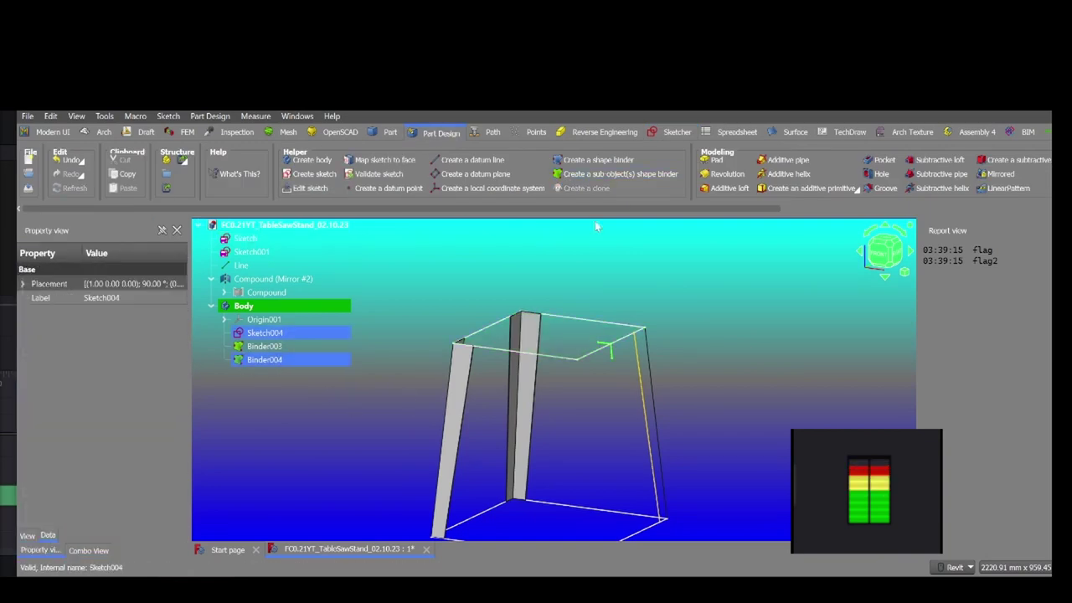
left_click(788, 159)
left_click(128, 372)
left_click(126, 382)
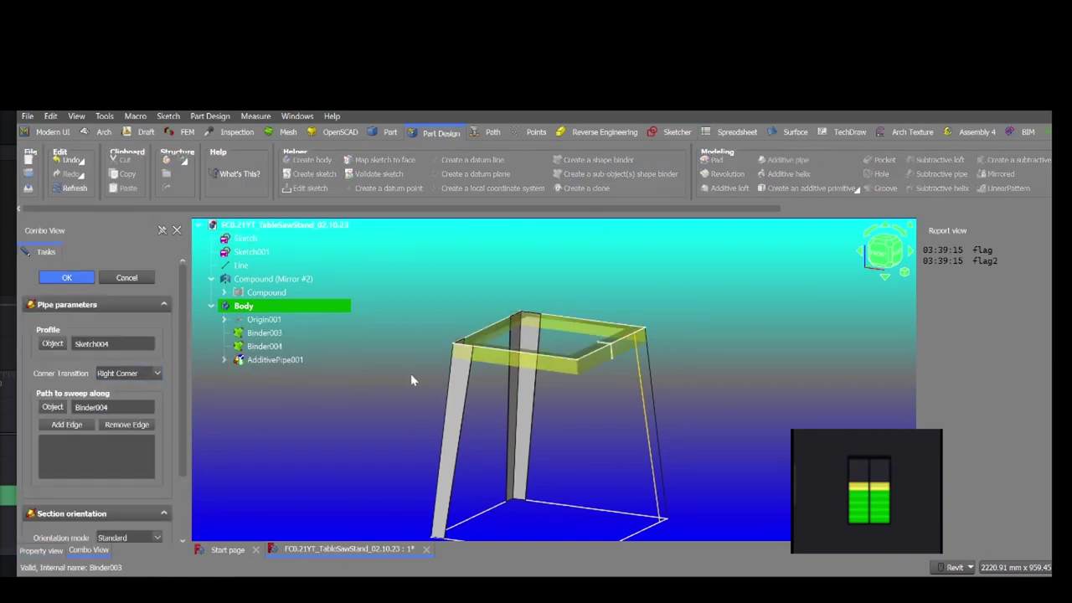
key("Return")
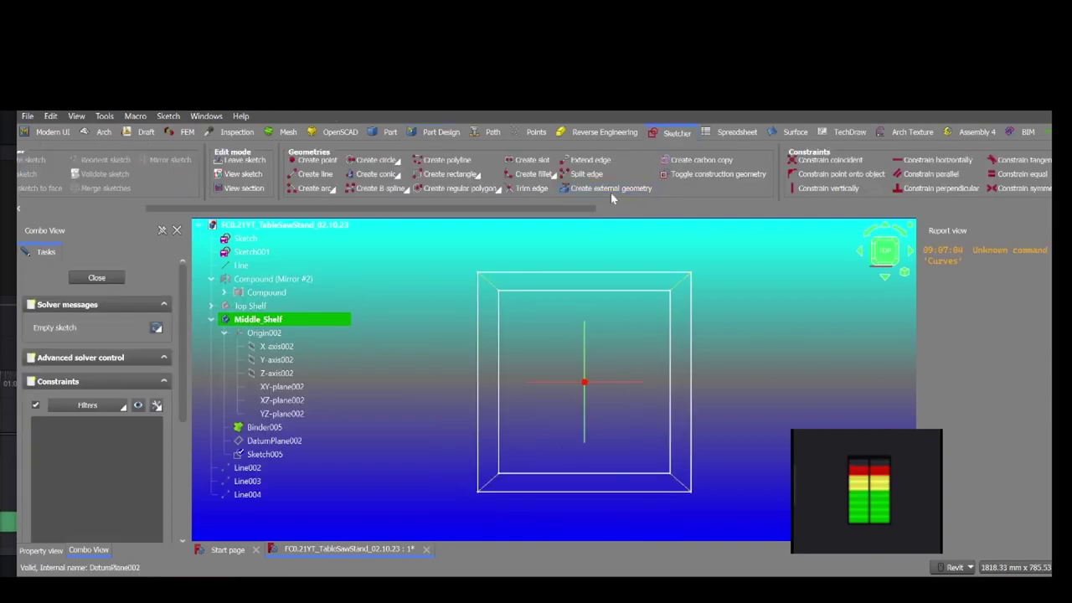
Import the corner diagonals and draw a rectangle with corners snapped onto the diagonal edges.
left_click(496, 481)
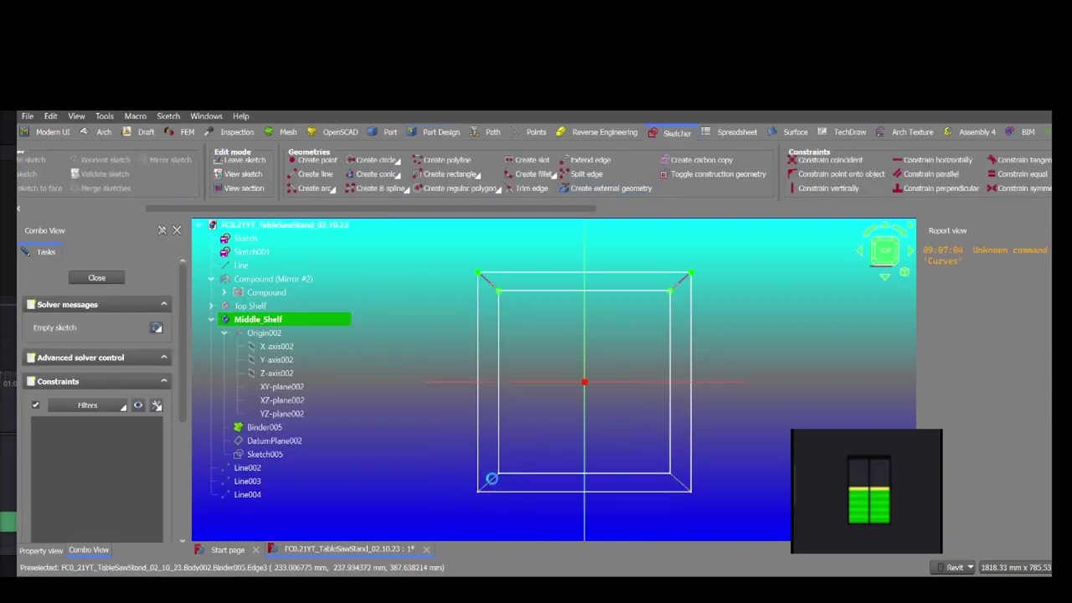
left_click(477, 274)
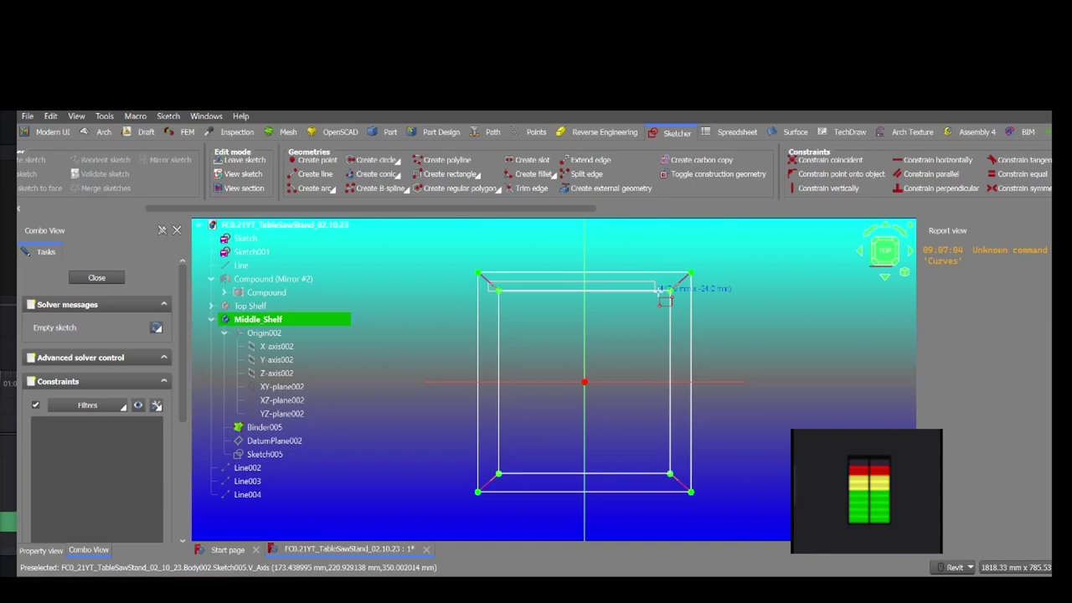
left_click(690, 492)
scroll(683, 284, "up", 4)
left_click(693, 291)
scroll(694, 291, "down", 5)
scroll(590, 457, "up", 5)
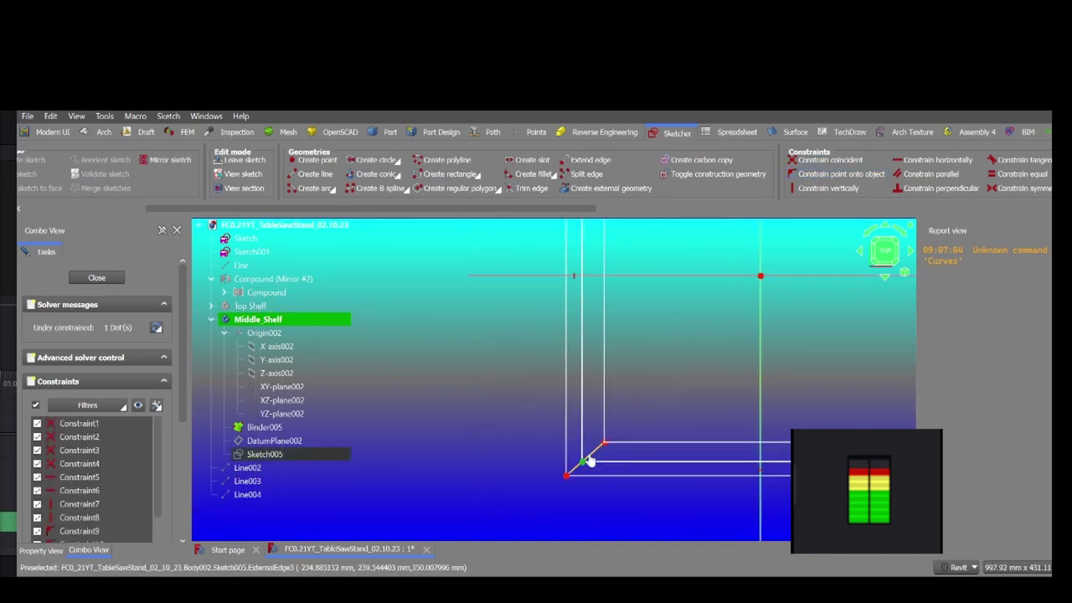
scroll(590, 457, "up", 2)
scroll(590, 453, "down", 5)
scroll(596, 402, "up", 3)
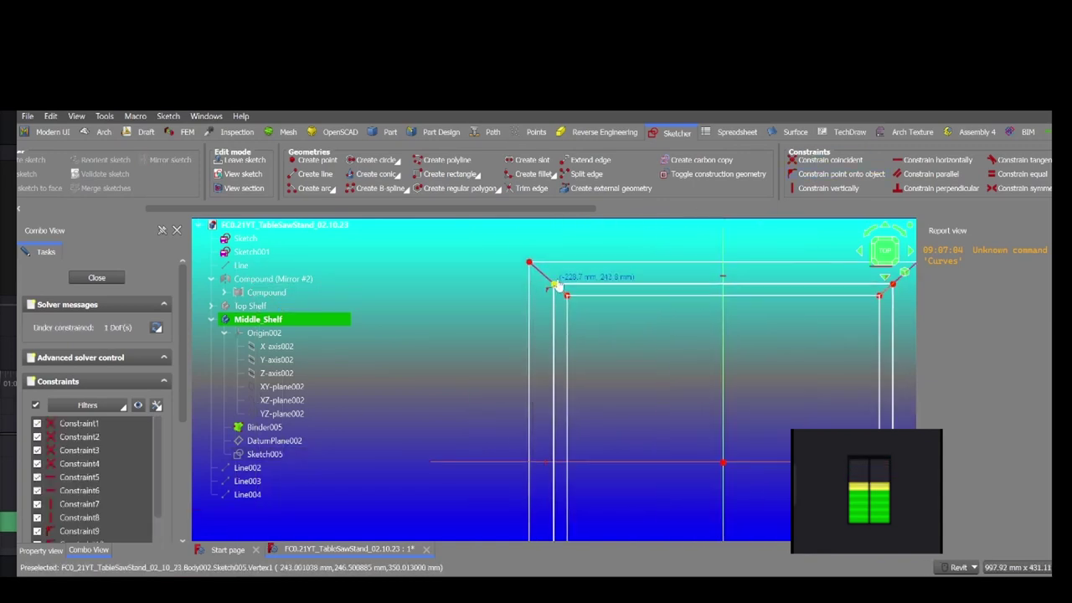
middle_click_drag(623, 323, 688, 467, "shift")
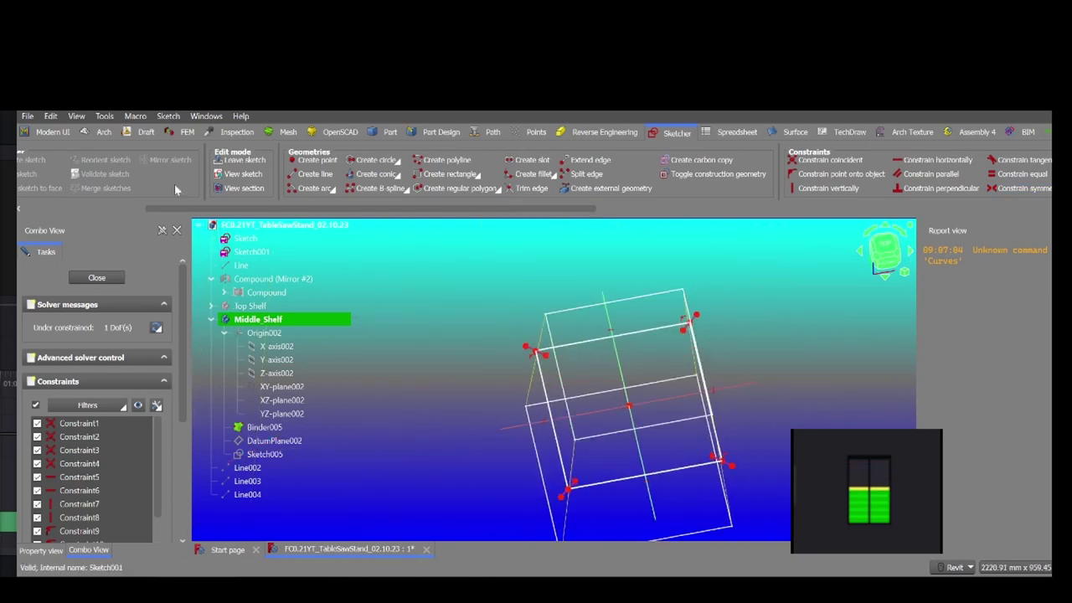
left_click(238, 174)
Undo the redundant constraint and extra rectangle, leaving one rectangle, then close the sketch.
left_click_drag(591, 208, 735, 210)
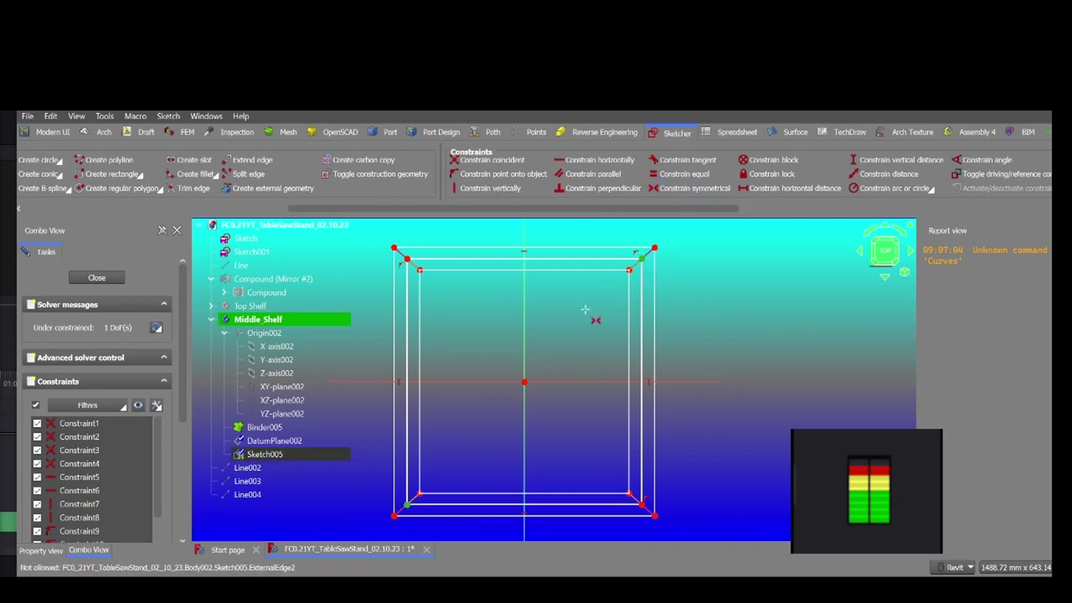
left_click(232, 347)
key("ctrl+z")
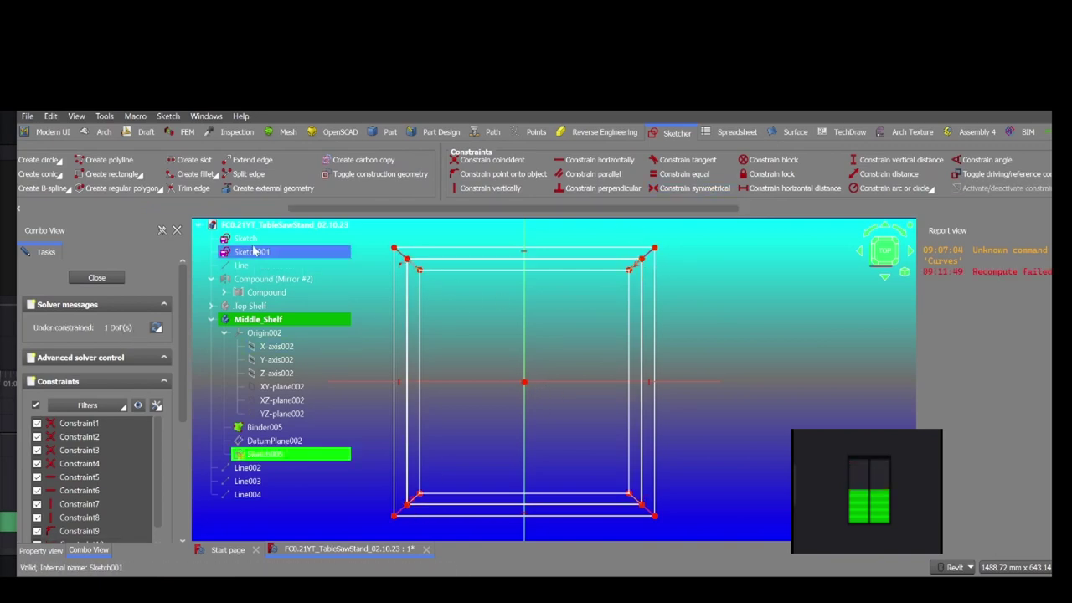
key("ctrl+z")
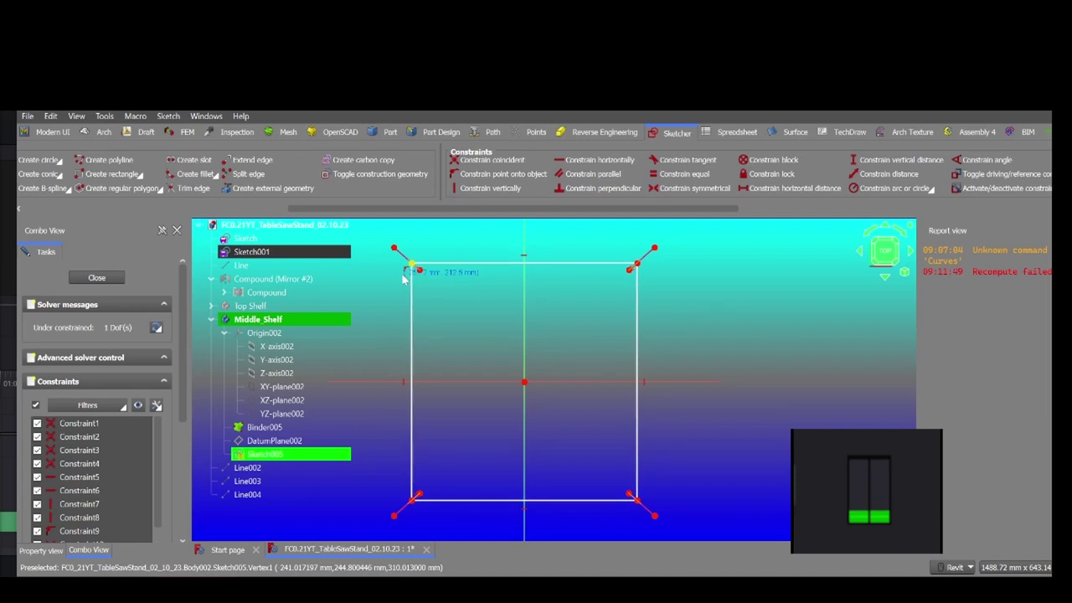
left_click(796, 188)
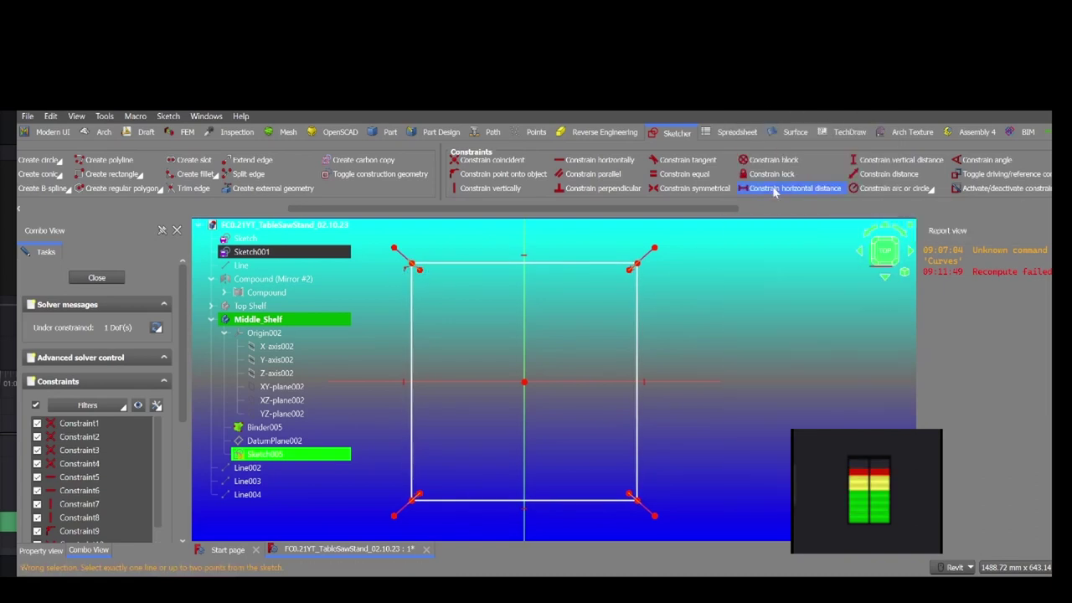
middle_click_drag(586, 377, 708, 408)
right_click(983, 309)
left_click(1005, 353)
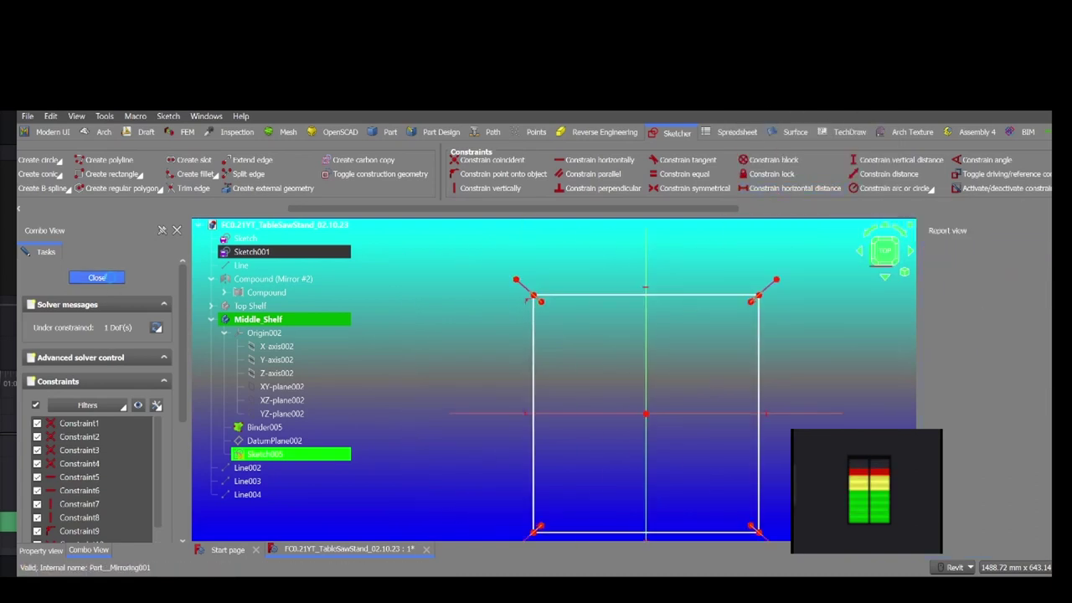
left_click(97, 277)
Create the shelf profile sketch with a horizontal line along the shelf top.
left_click(109, 285)
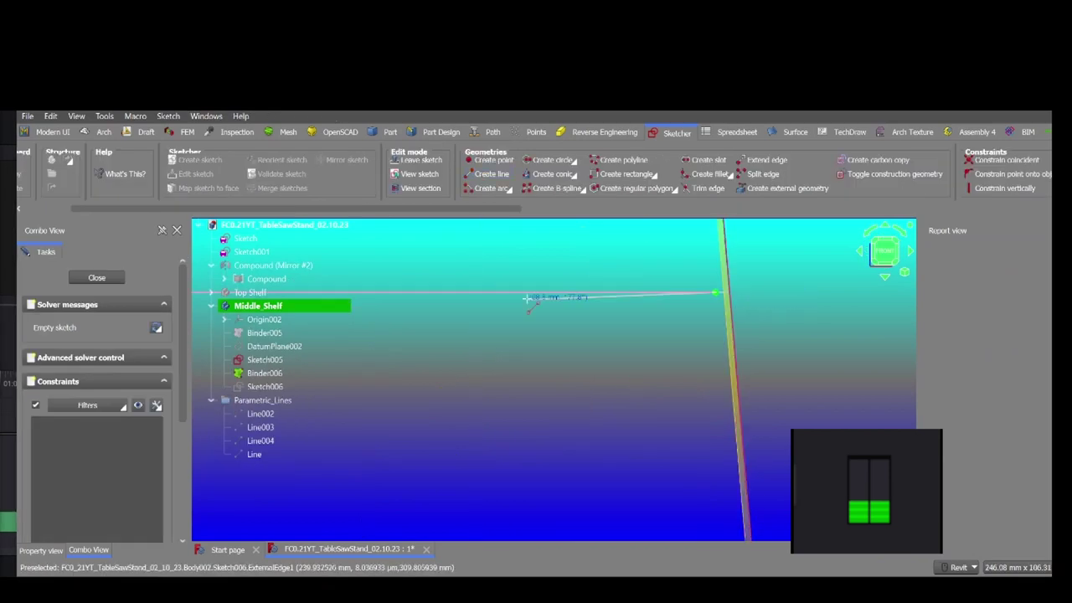
left_click(441, 293)
left_click(715, 292)
scroll(706, 209, "down", 3)
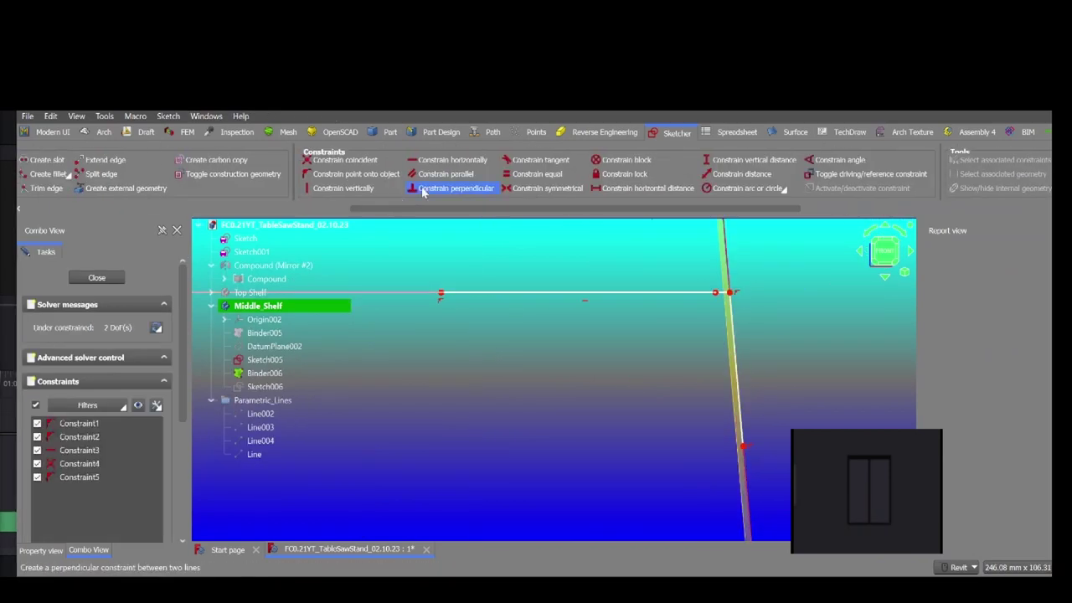
left_click(538, 188)
left_click(708, 287)
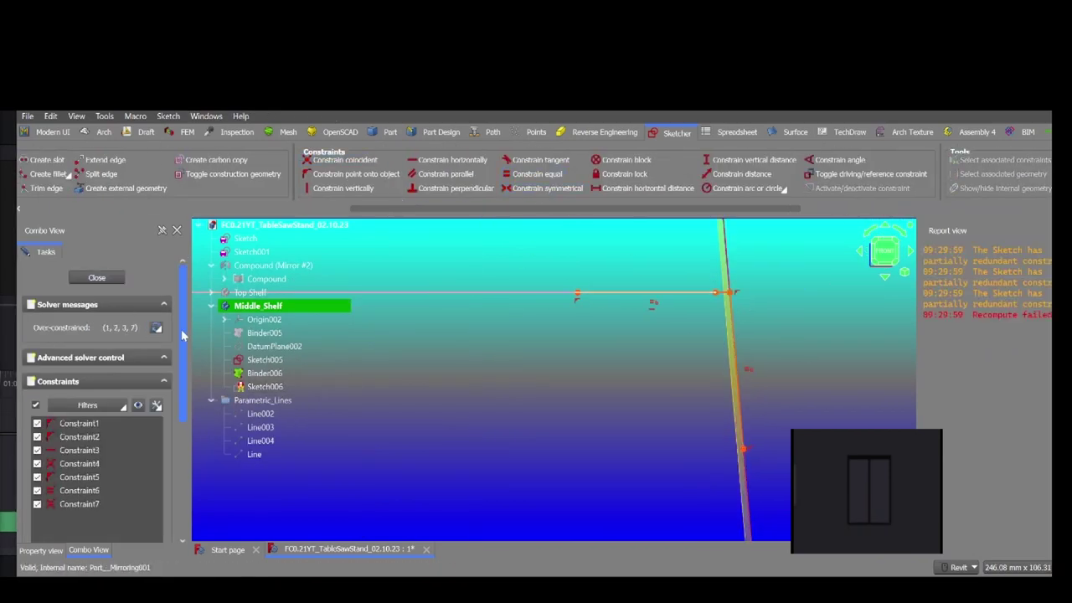
key("ctrl+z")
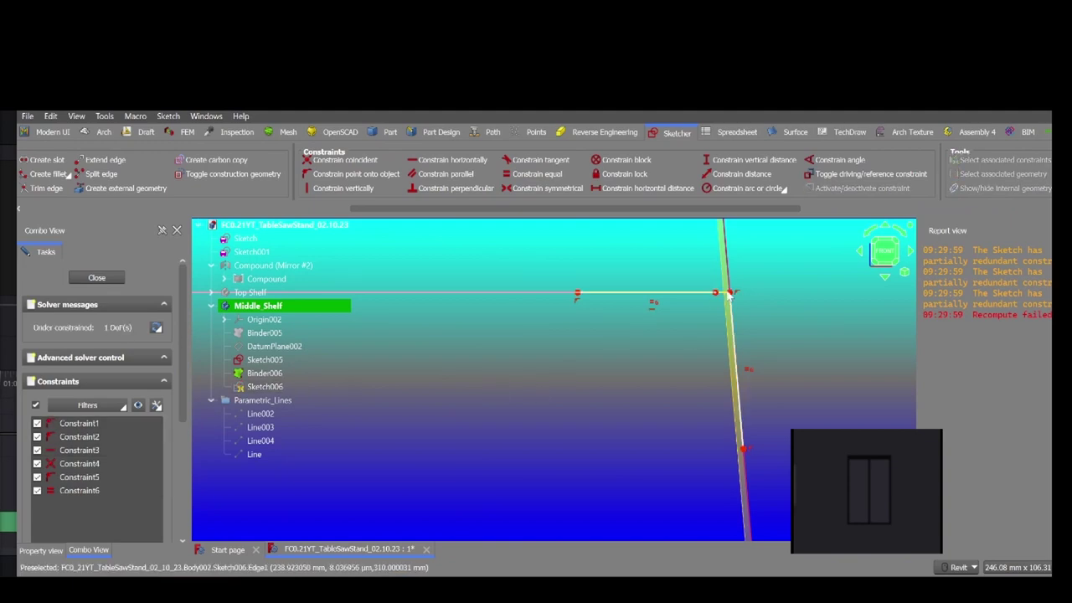
Dimension the horizontal line to 45 mm and attach the lower segment to the leg edge.
left_click(725, 177)
left_click(804, 411)
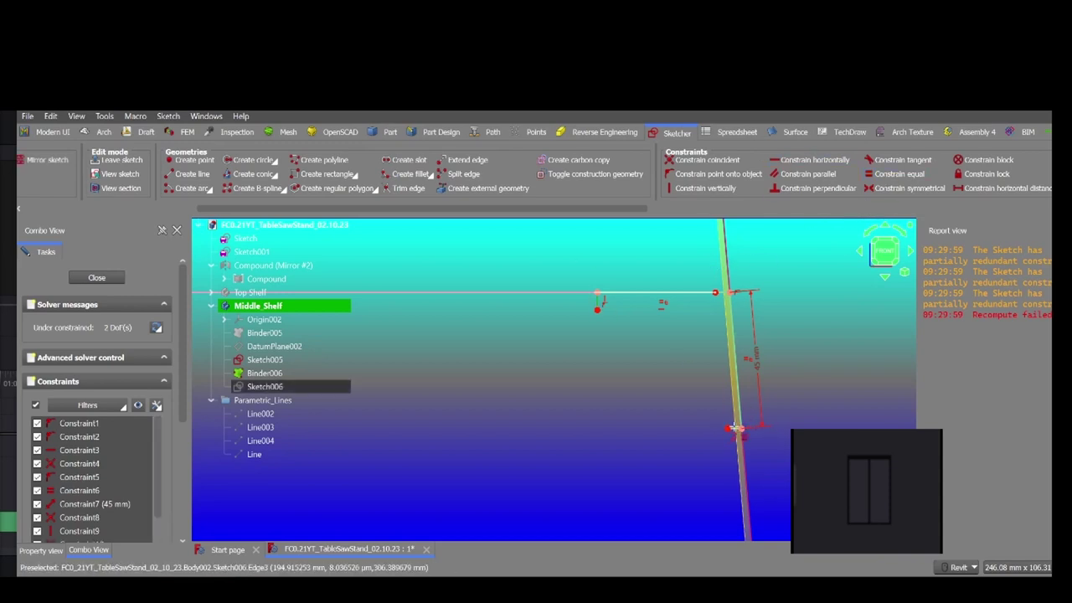
left_click(734, 429)
right_click(740, 431)
left_click(754, 442)
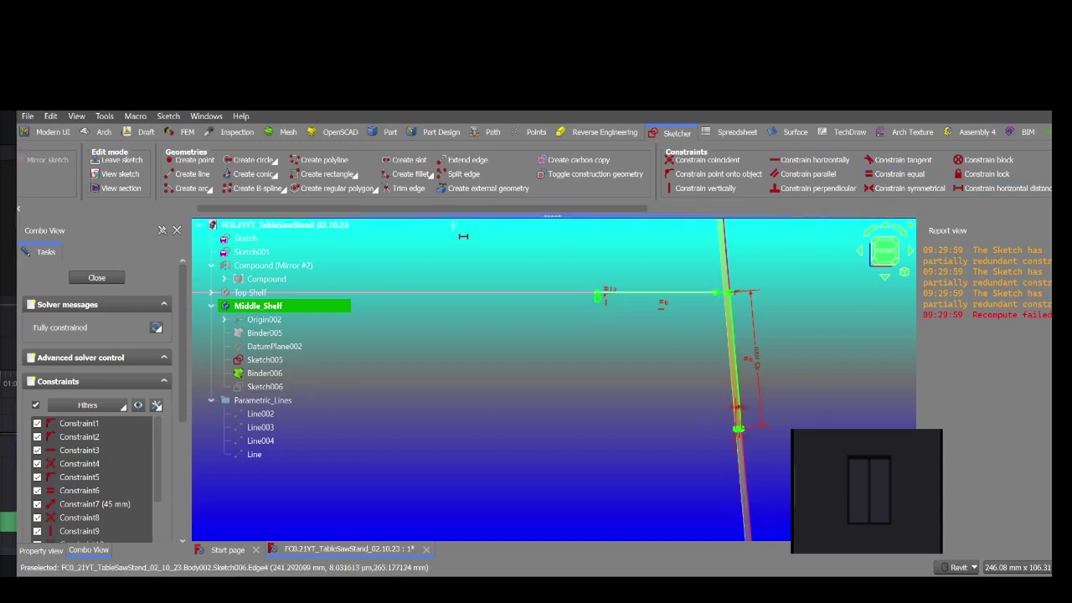
left_click(816, 188)
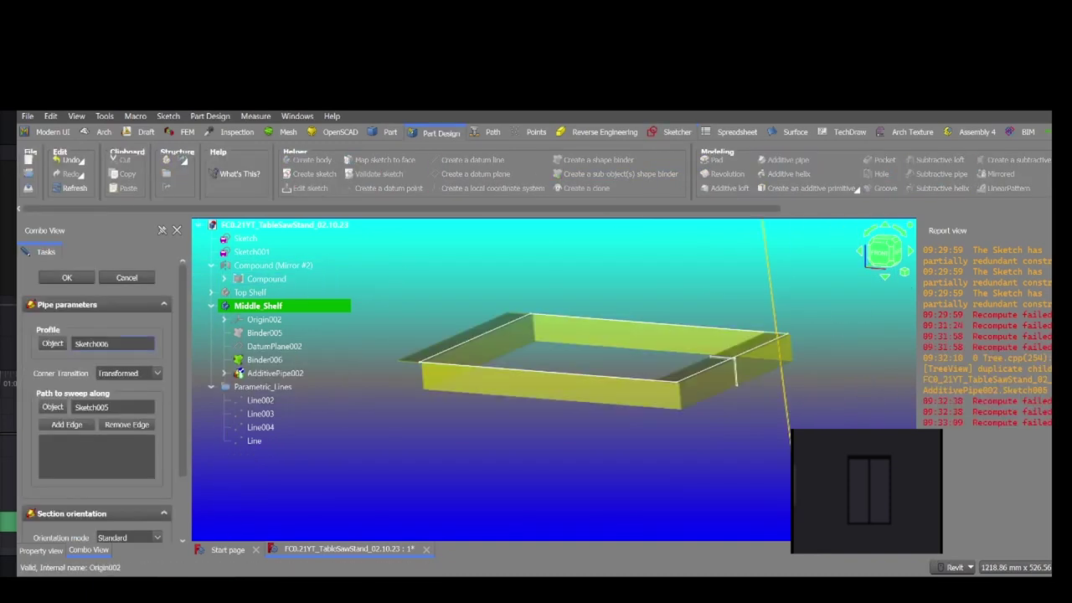
Confirm the AdditivePipe002 shelf sweep and show its Sketch006 profile and Sketch005 path.
key("Return")
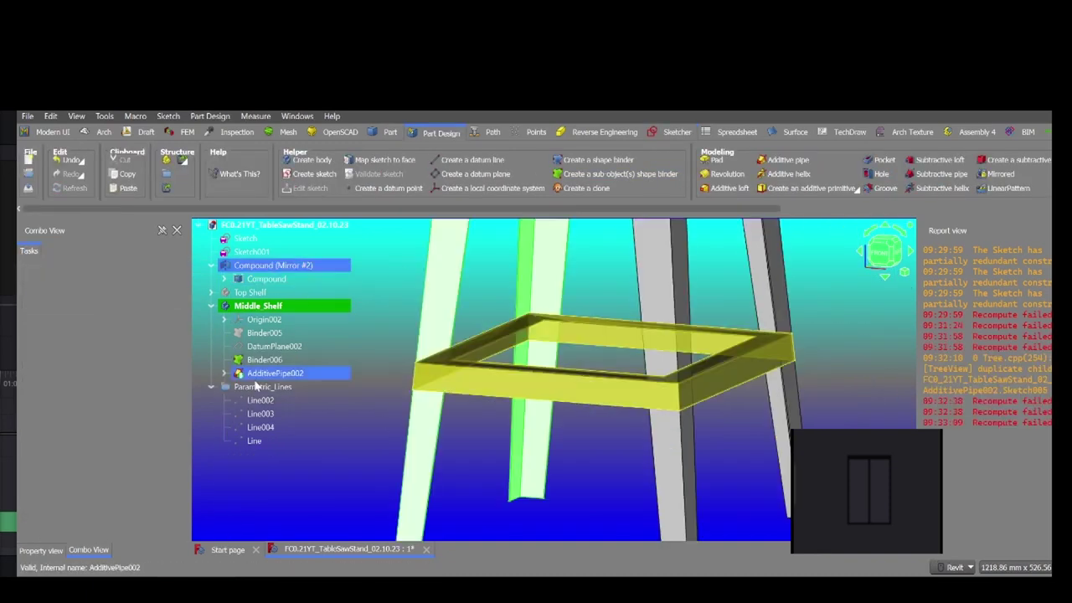
scroll(517, 471, "down", 5)
left_click(274, 373)
left_click(214, 359, "ctrl")
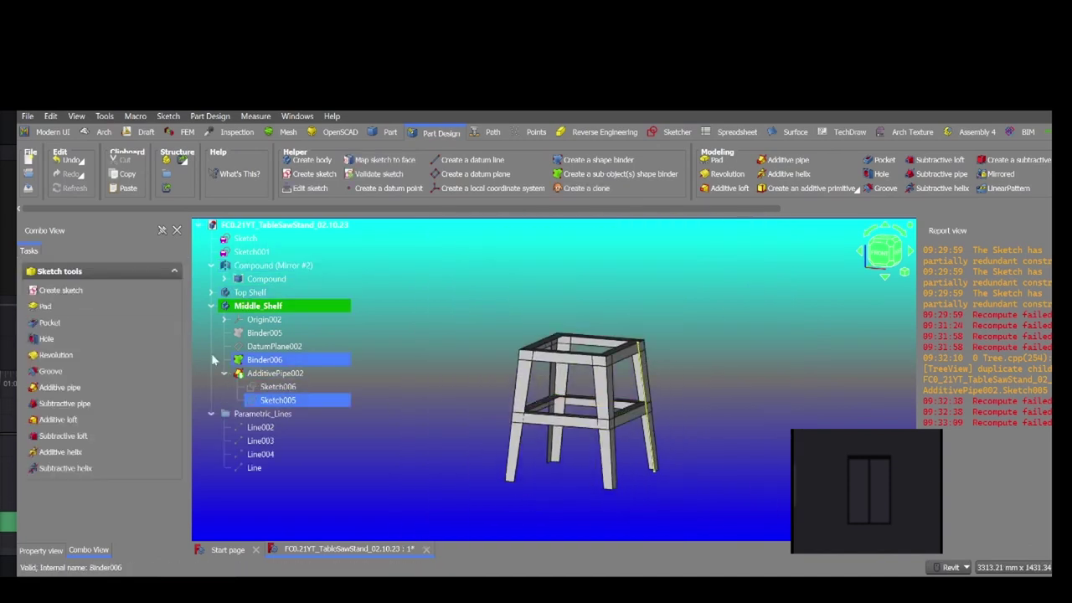